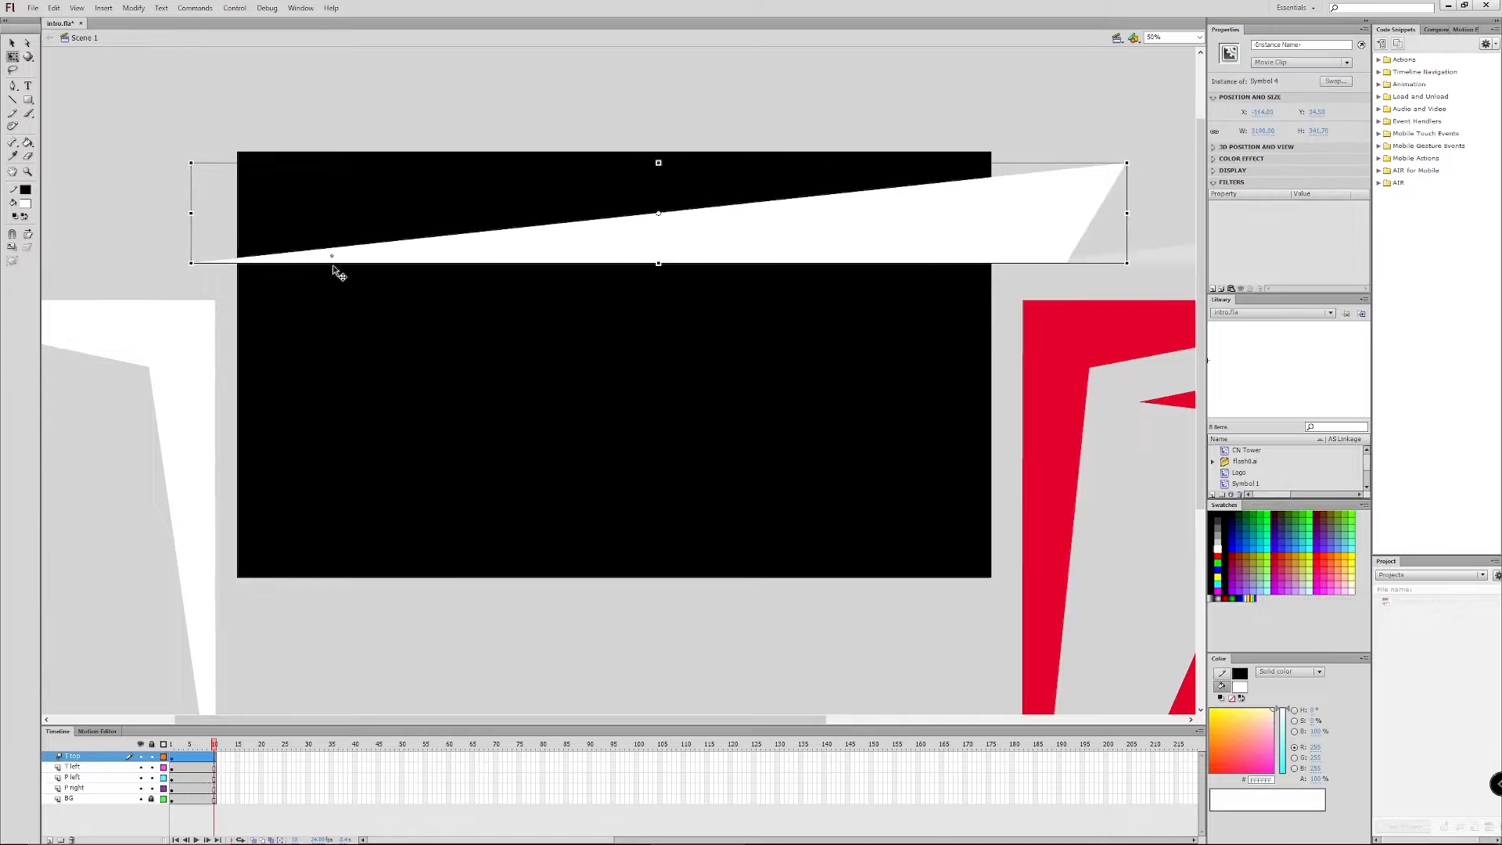
# Step: Try to keyframe the white T top shape at frame 6 so it slides leftward across the stage
pyautogui.press('Return')
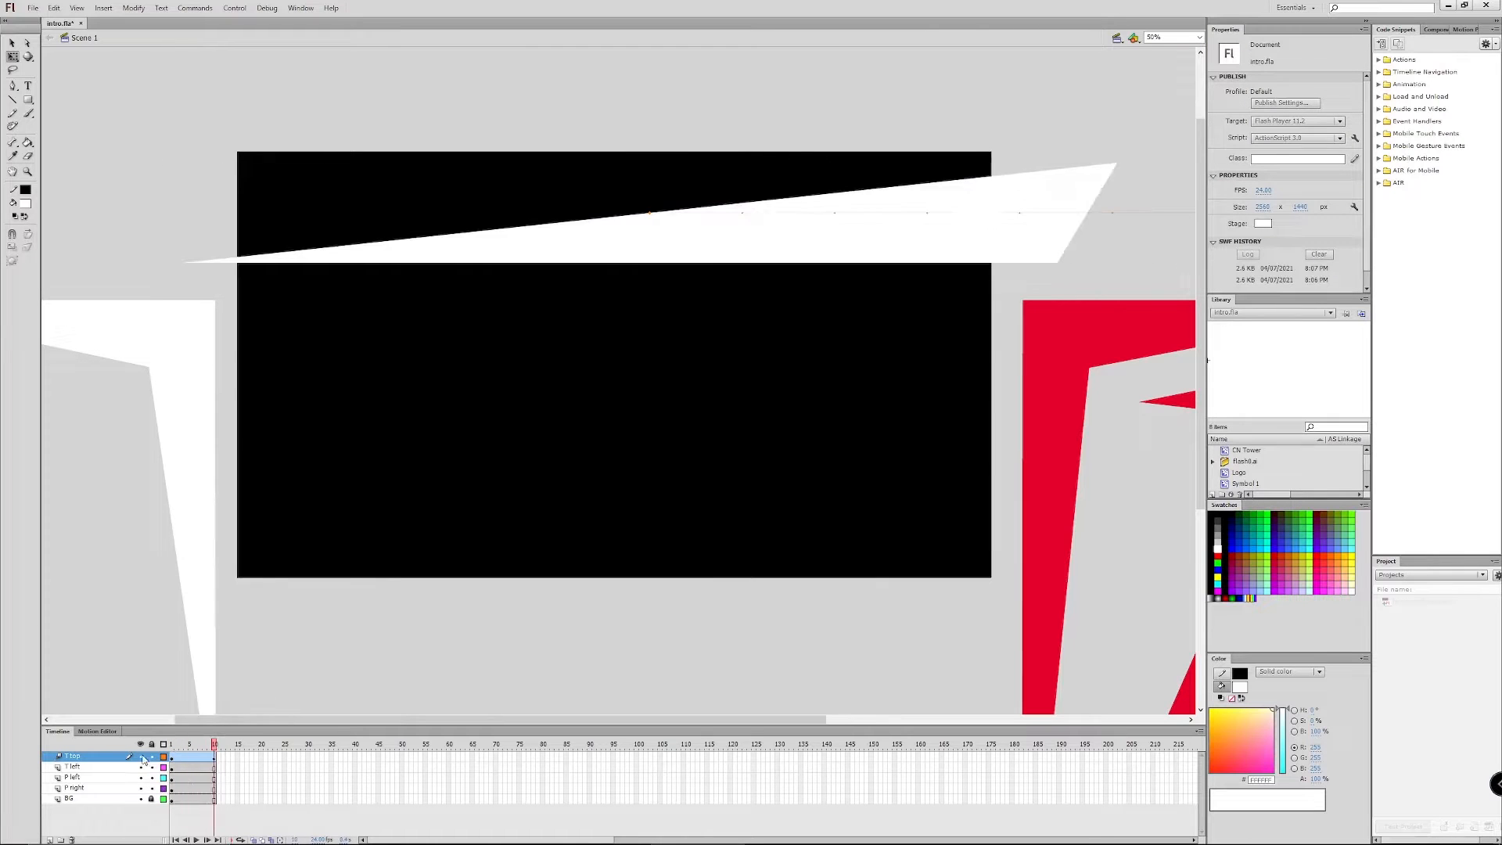
pyautogui.moveTo(213, 745); pyautogui.dragTo(195, 745)
pyautogui.press('Return')
pyautogui.click(194, 745)
pyautogui.moveTo(919, 255); pyautogui.dragTo(576, 255)
pyautogui.moveTo(195, 745); pyautogui.dragTo(161, 748)
pyautogui.click(202, 757)
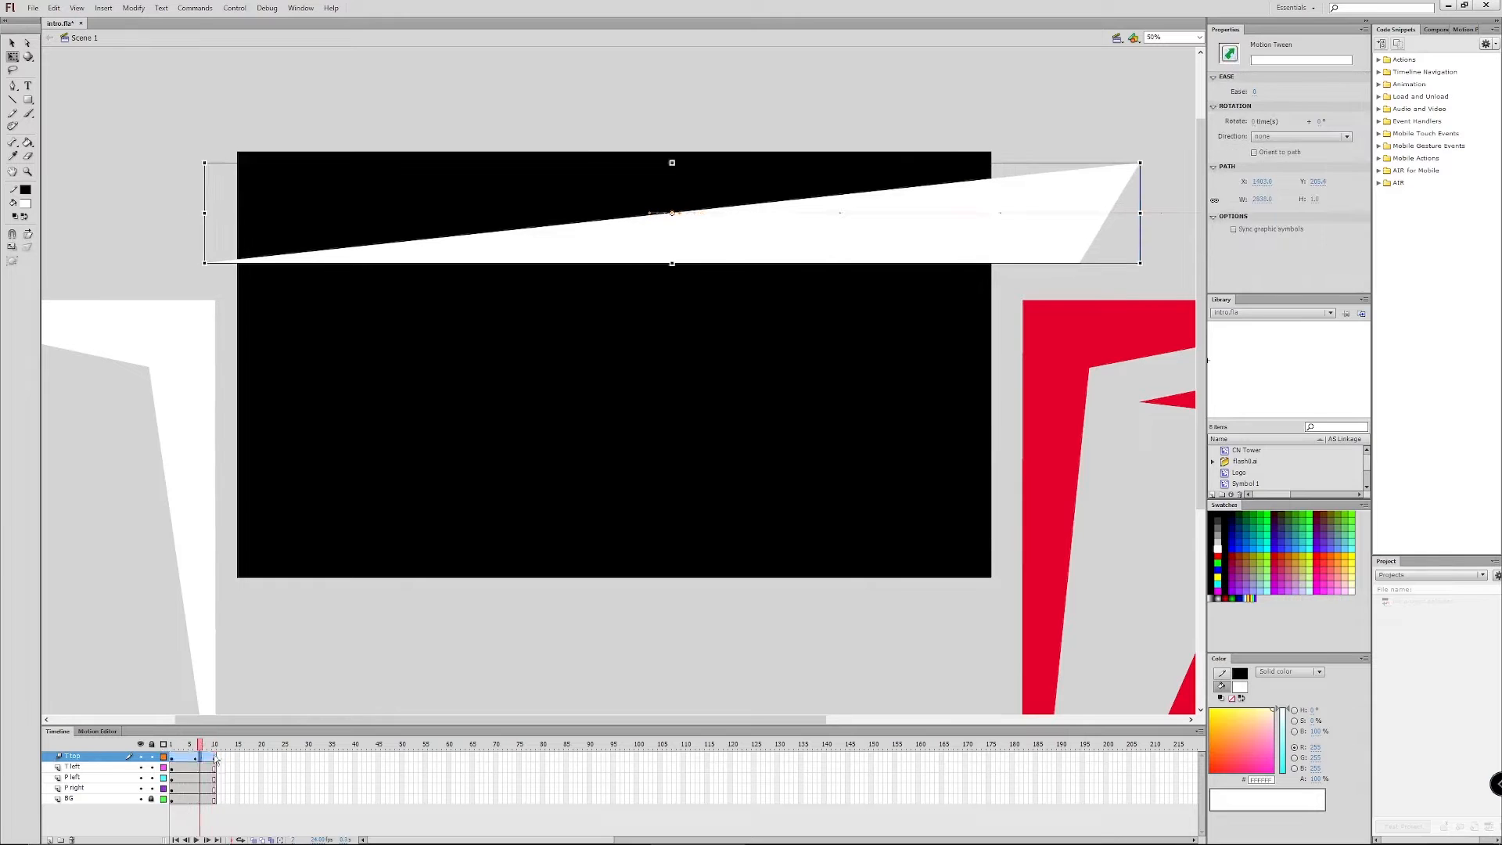
# Step: Undo the recent position changes and keyframes on the T top layer
pyautogui.hotkey('ctrl', 'z')
pyautogui.hotkey('ctrl', 'z')
pyautogui.hotkey('ctrl', 'z')
pyautogui.hotkey('ctrl', 'z')
pyautogui.hotkey('ctrl', 'z')
pyautogui.hotkey('ctrl', 'z')
pyautogui.hotkey('ctrl', 'z')
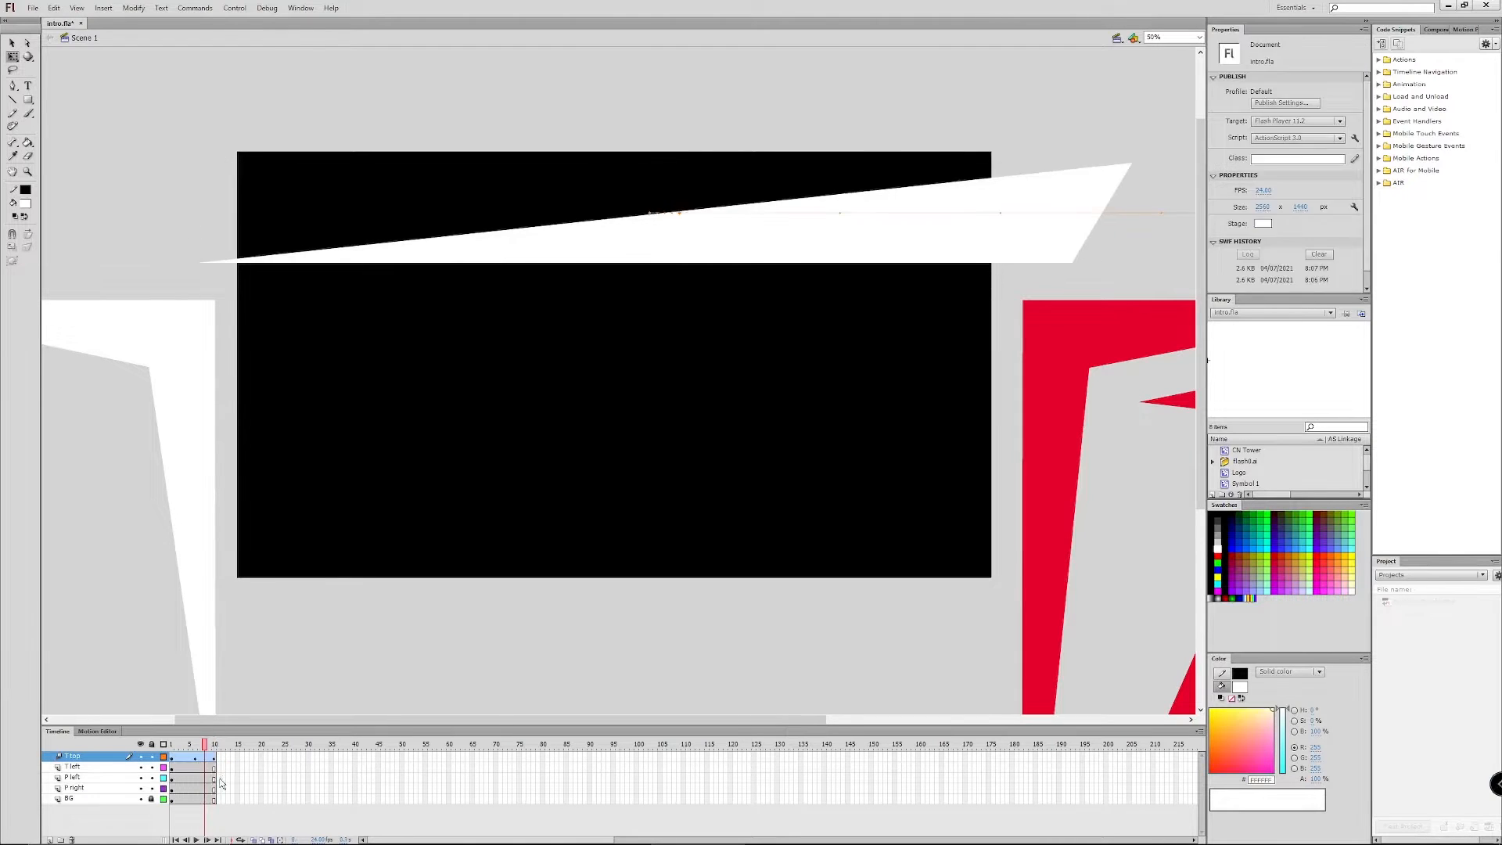
pyautogui.hotkey('ctrl', 'z')
pyautogui.click(196, 758)
pyautogui.hotkey('ctrl', 'z')
# Step: Slide the T top shape leftward onto the stage at frame 6 to finish its entrance
pyautogui.rightClick(195, 758)
pyautogui.click(1137, 263)
pyautogui.moveTo(1137, 263); pyautogui.dragTo(314, 262)
pyautogui.moveTo(171, 744); pyautogui.dragTo(214, 744)
# Step: Motion-tween the T left layer and slide its white shape onto the stage at frame 6, below the top bar
pyautogui.click(195, 767)
pyautogui.rightClick(195, 768)
pyautogui.click(233, 467)
pyautogui.press('Return')
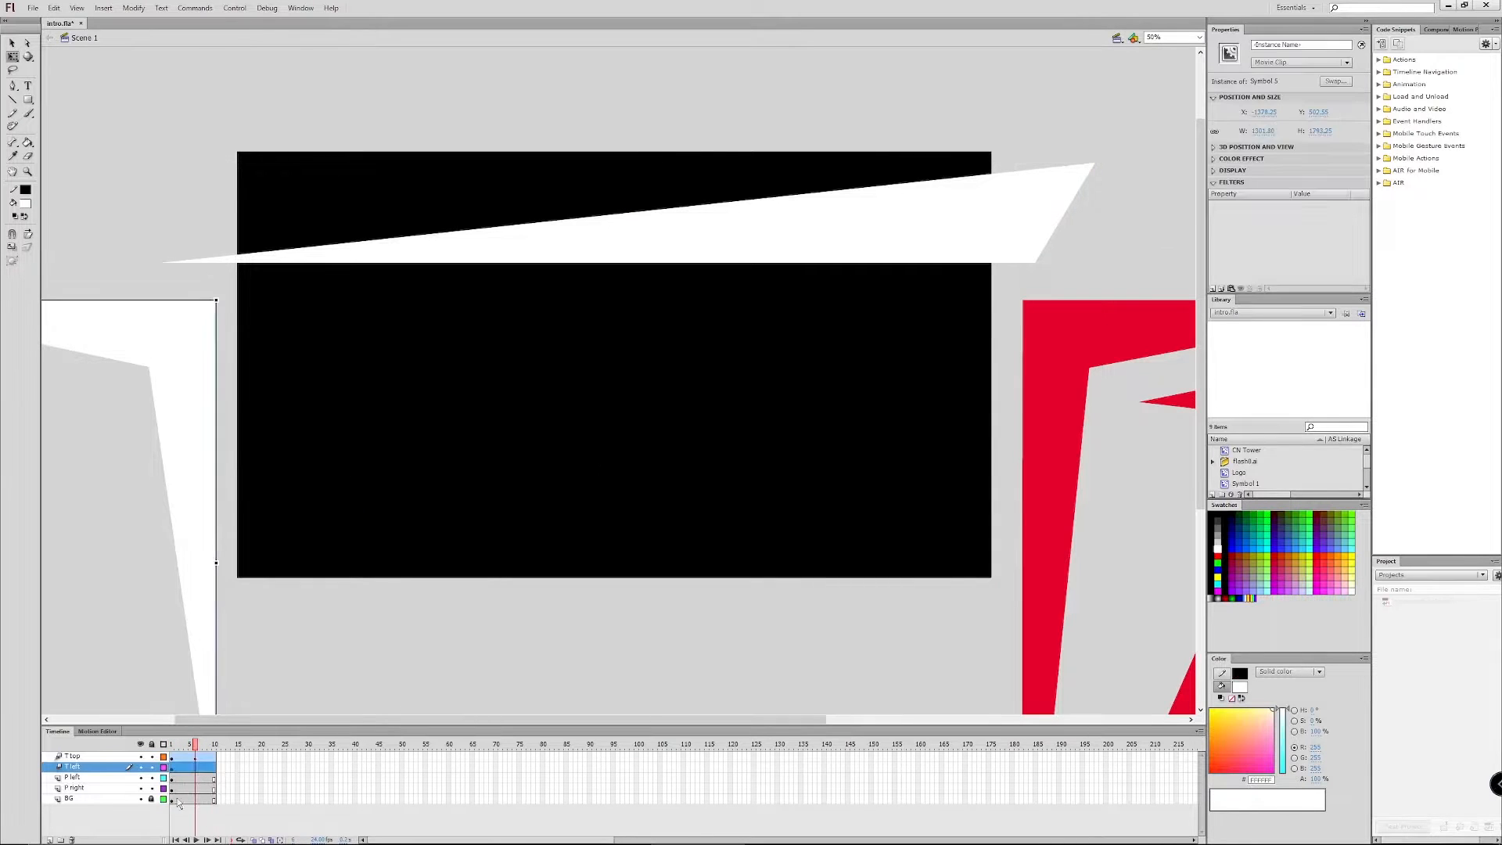
pyautogui.moveTo(195, 396); pyautogui.dragTo(520, 386)
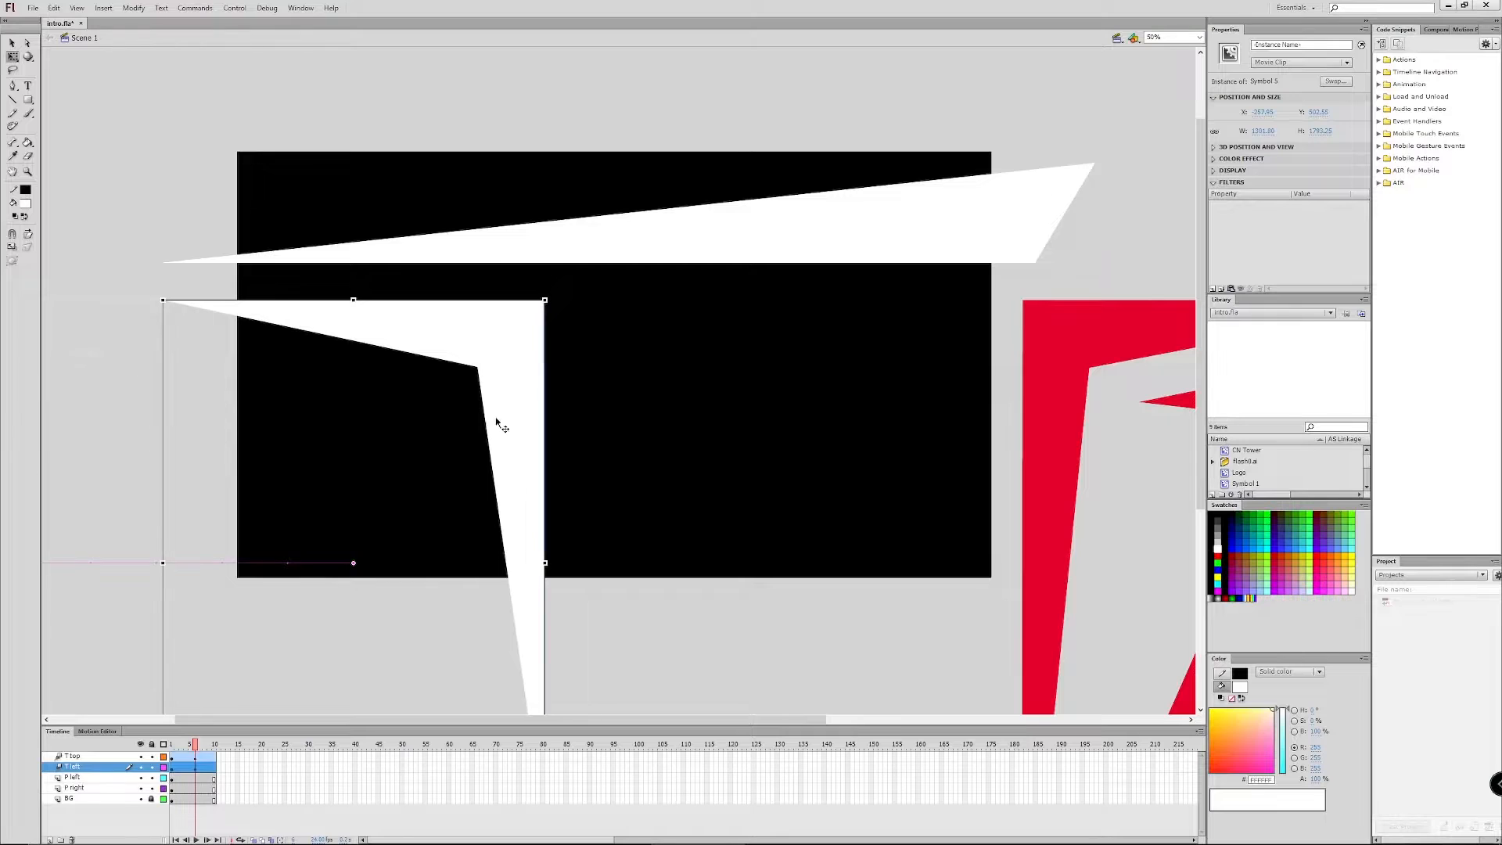
# Step: Motion-tween the P left layer and slide its red shape onto the stage at frame 6, beside the white stem
pyautogui.click(195, 779)
pyautogui.rightClick(195, 778)
pyautogui.click(233, 477)
pyautogui.click(810, 451)
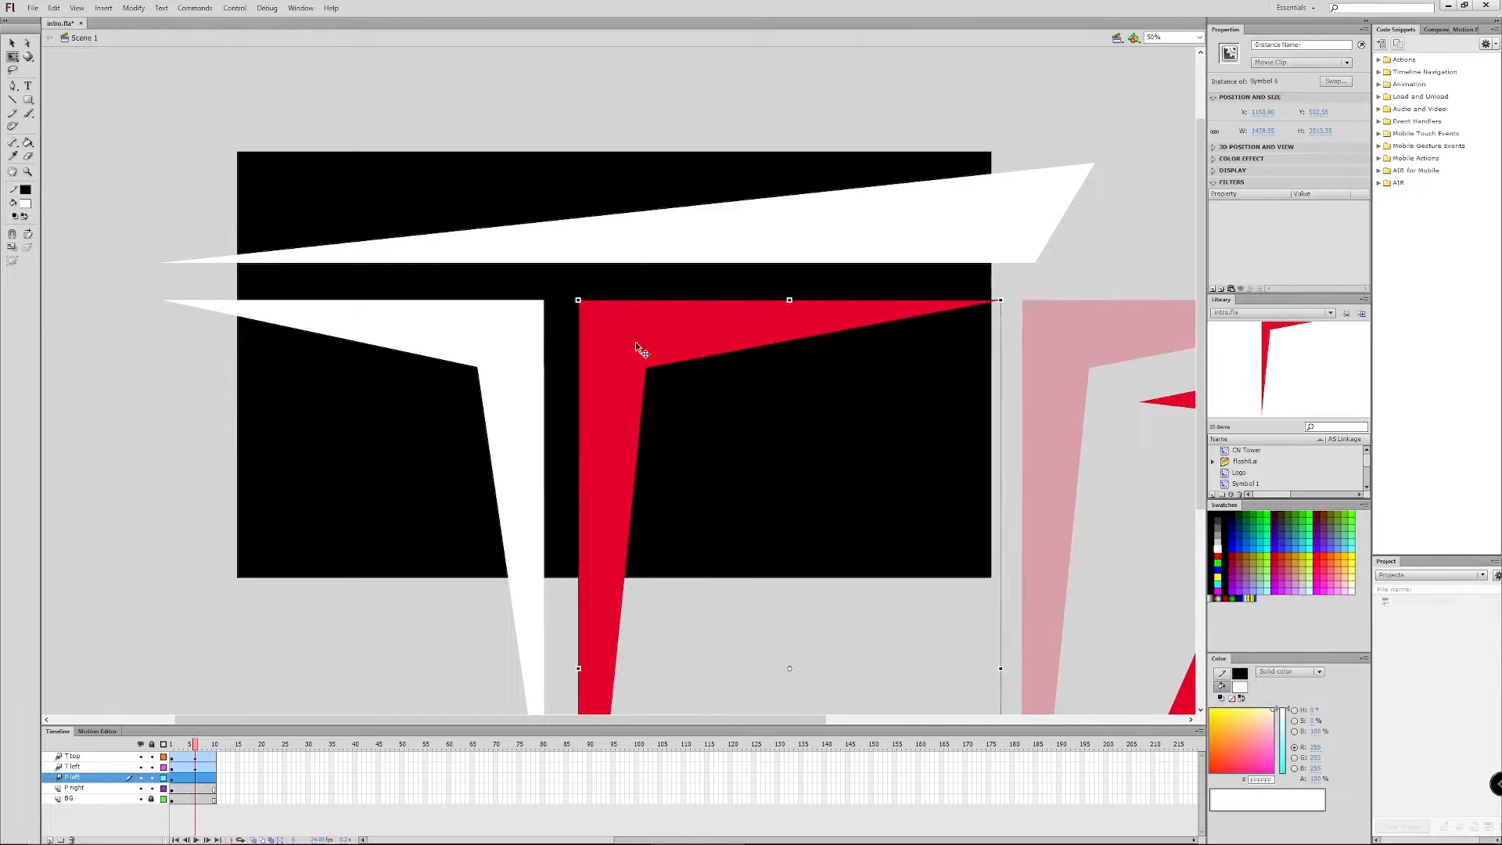
pyautogui.click(171, 746)
pyautogui.moveTo(169, 749); pyautogui.dragTo(205, 749)
pyautogui.click(147, 538)
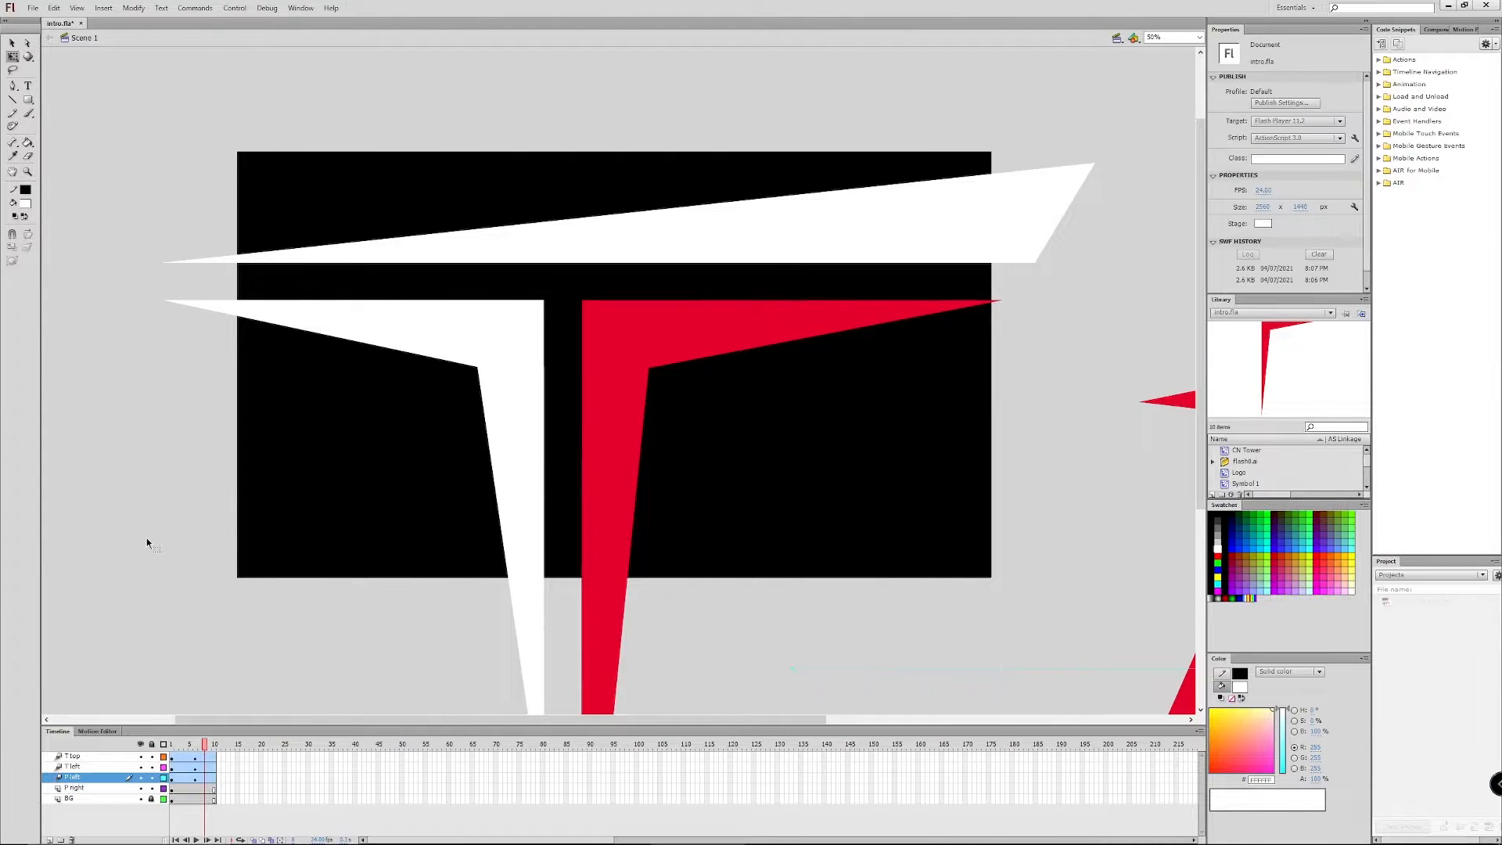
# Step: Undo the motion tweens and slides on the T left and P left layers
pyautogui.hotkey('ctrl', 'z')
pyautogui.hotkey('ctrl', 'z')
pyautogui.hotkey('ctrl', 'z')
pyautogui.hotkey('ctrl', 'z')
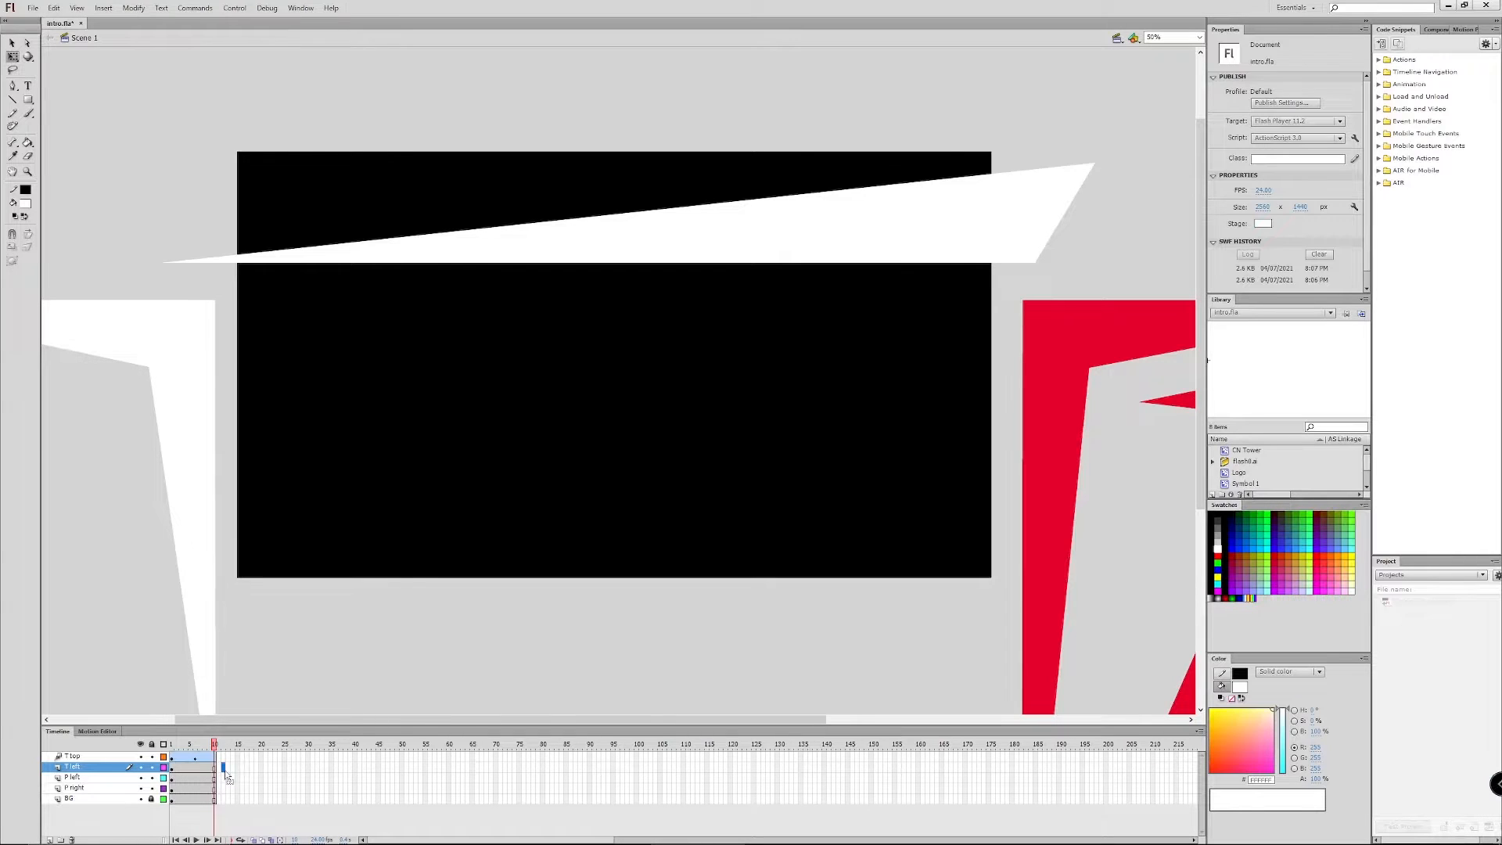
# Step: Extend the T left layer to frame 12 and the BG layer to about frame 118
pyautogui.rightClick(224, 768)
pyautogui.click(266, 504)
pyautogui.rightClick(725, 800)
pyautogui.click(763, 535)
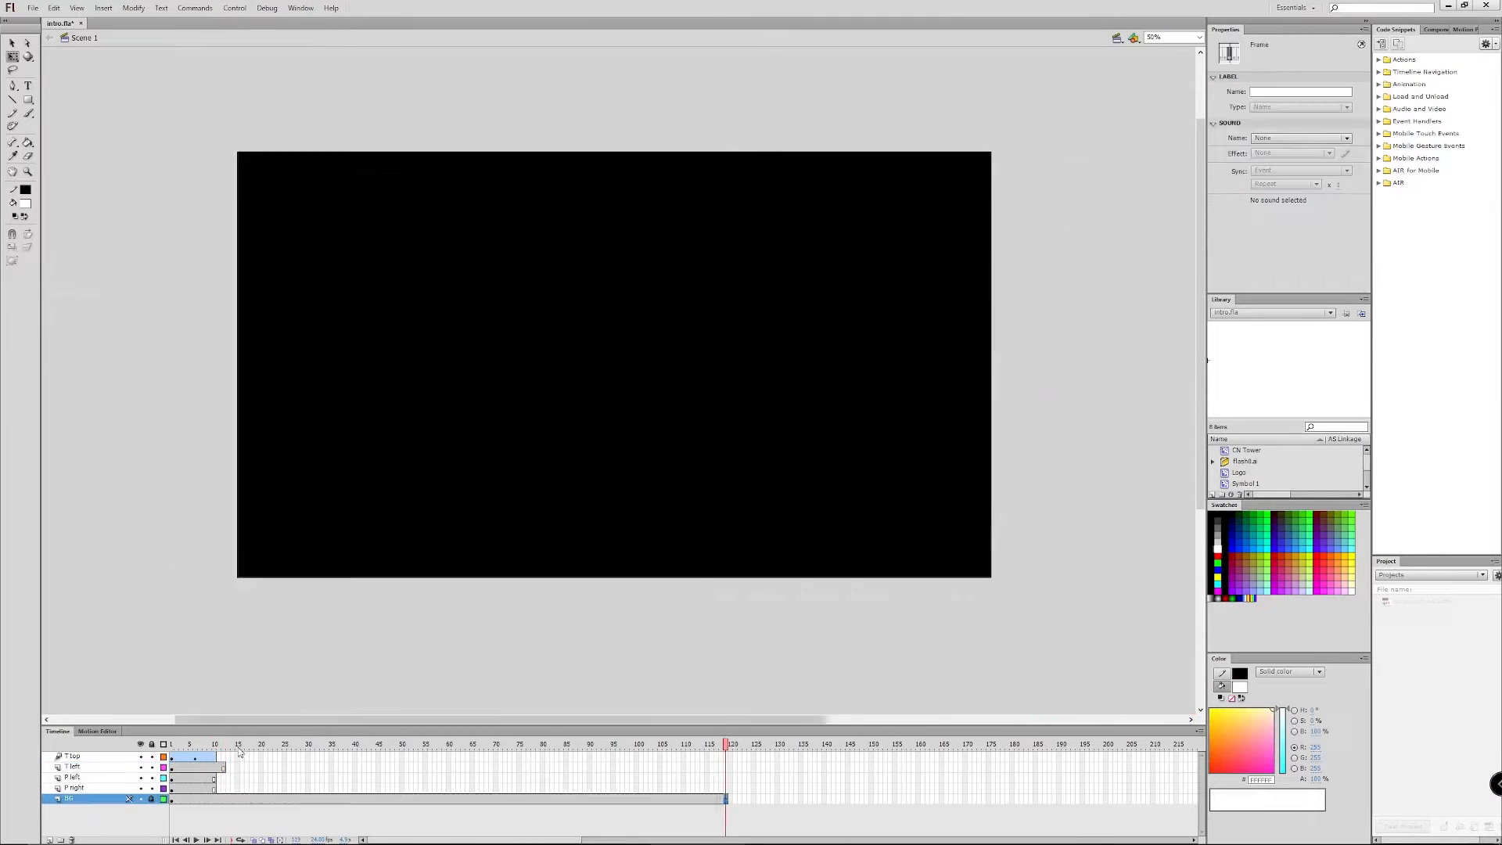
# Step: Apply a motion tween to the T left layer and insert a frame at frame 6
pyautogui.click(208, 750)
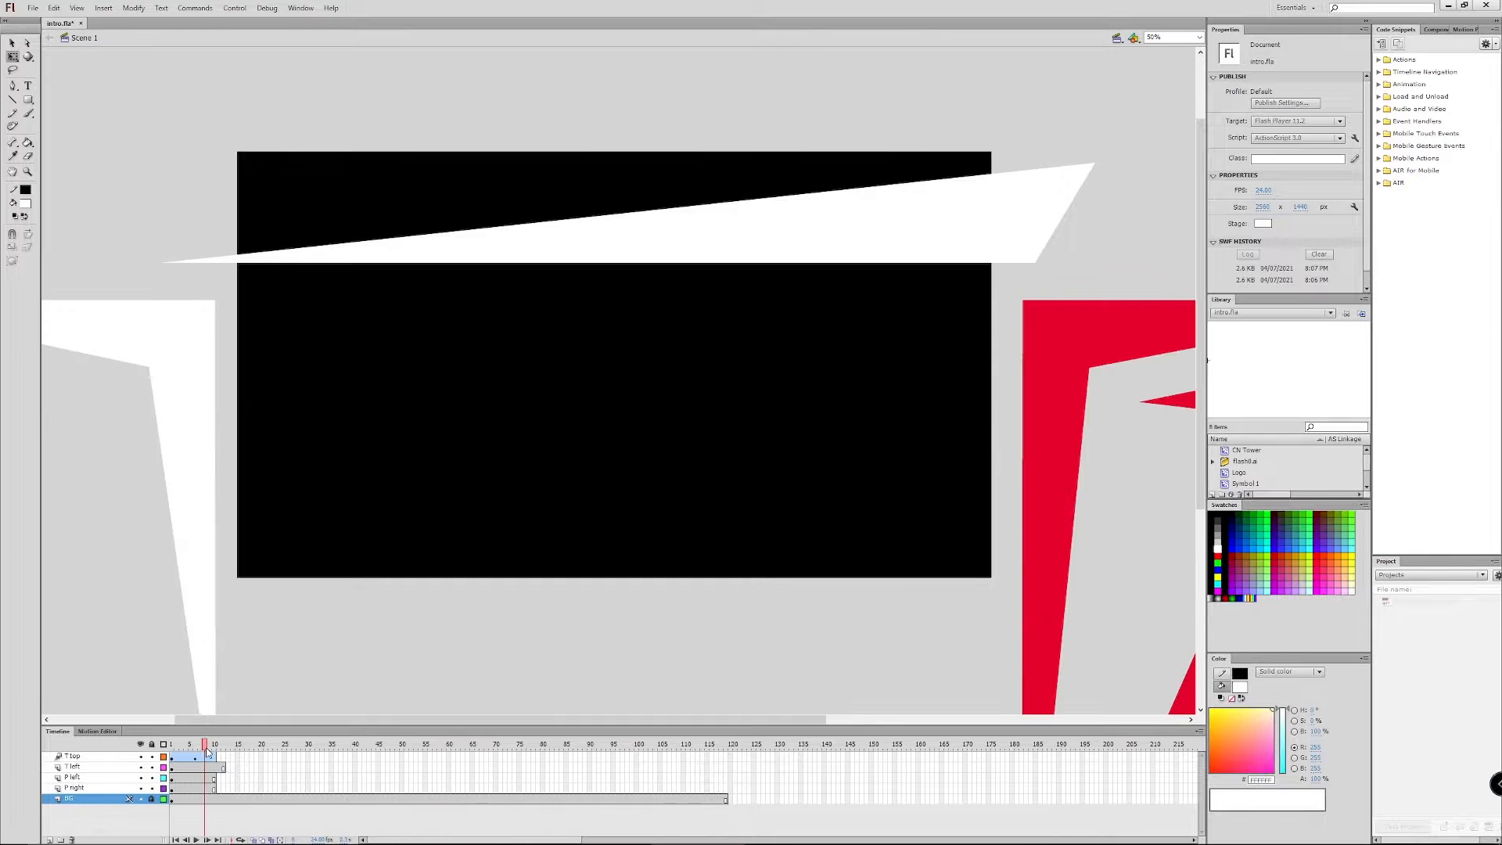
pyautogui.moveTo(208, 750)
pyautogui.mouseDown()
pyautogui.moveTo(189, 749)
pyautogui.moveTo(223, 750)
pyautogui.mouseUp()
pyautogui.rightClick(223, 768)
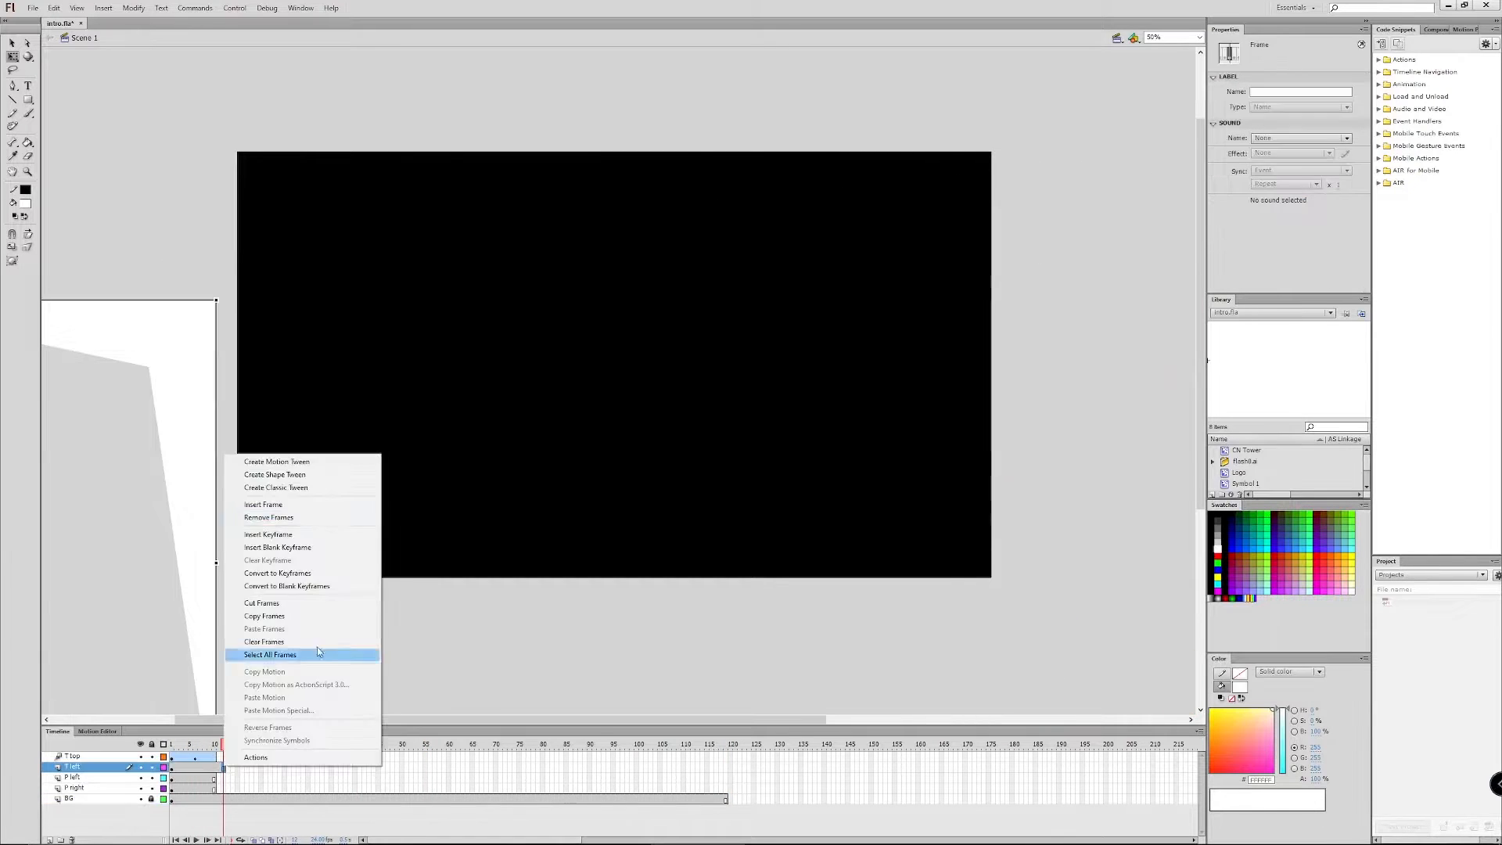
pyautogui.click(319, 535)
pyautogui.click(196, 769)
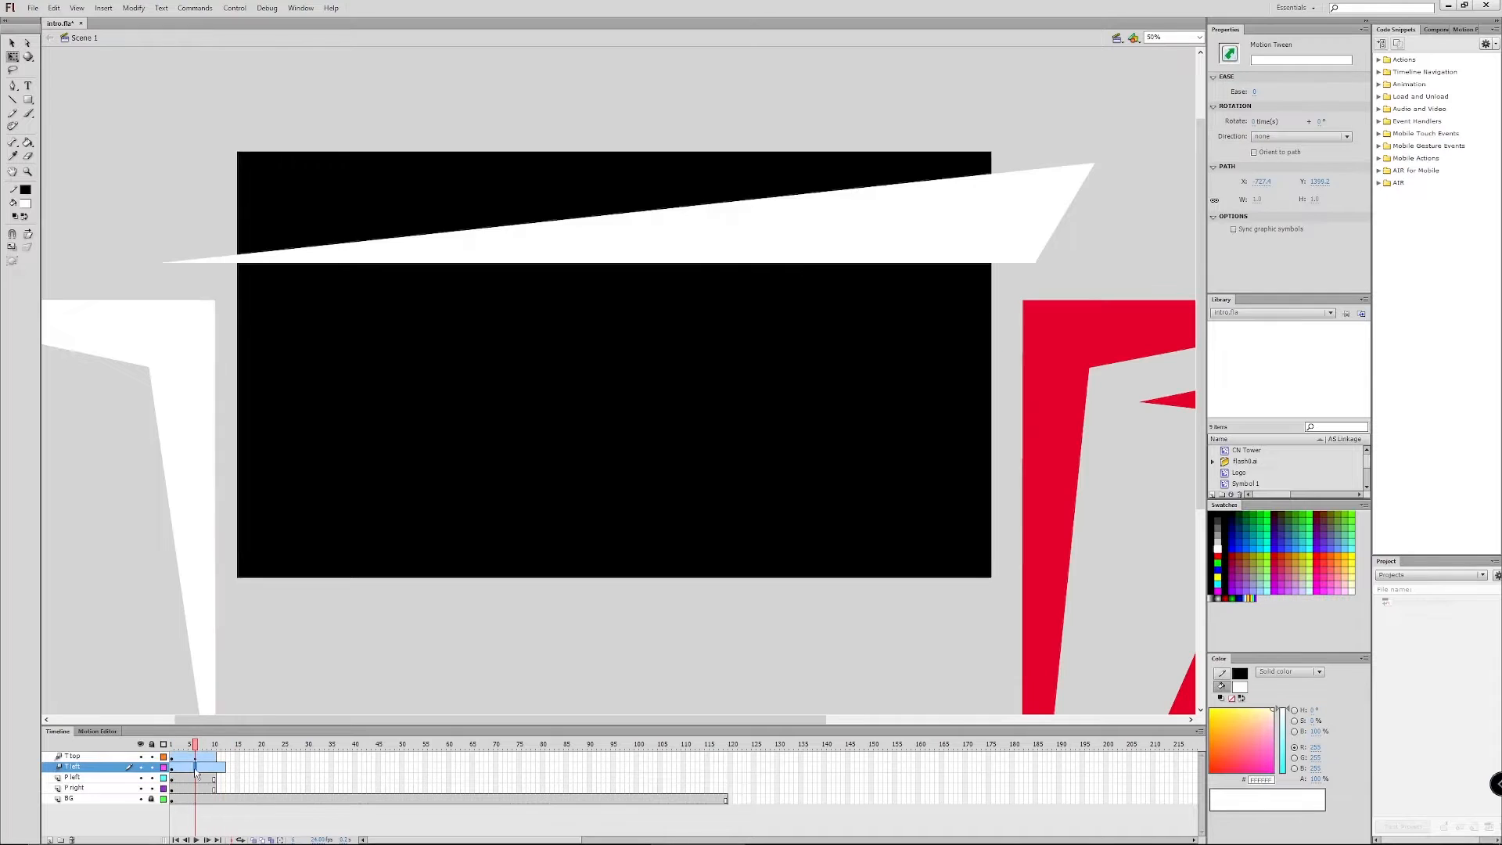
pyautogui.rightClick(195, 771)
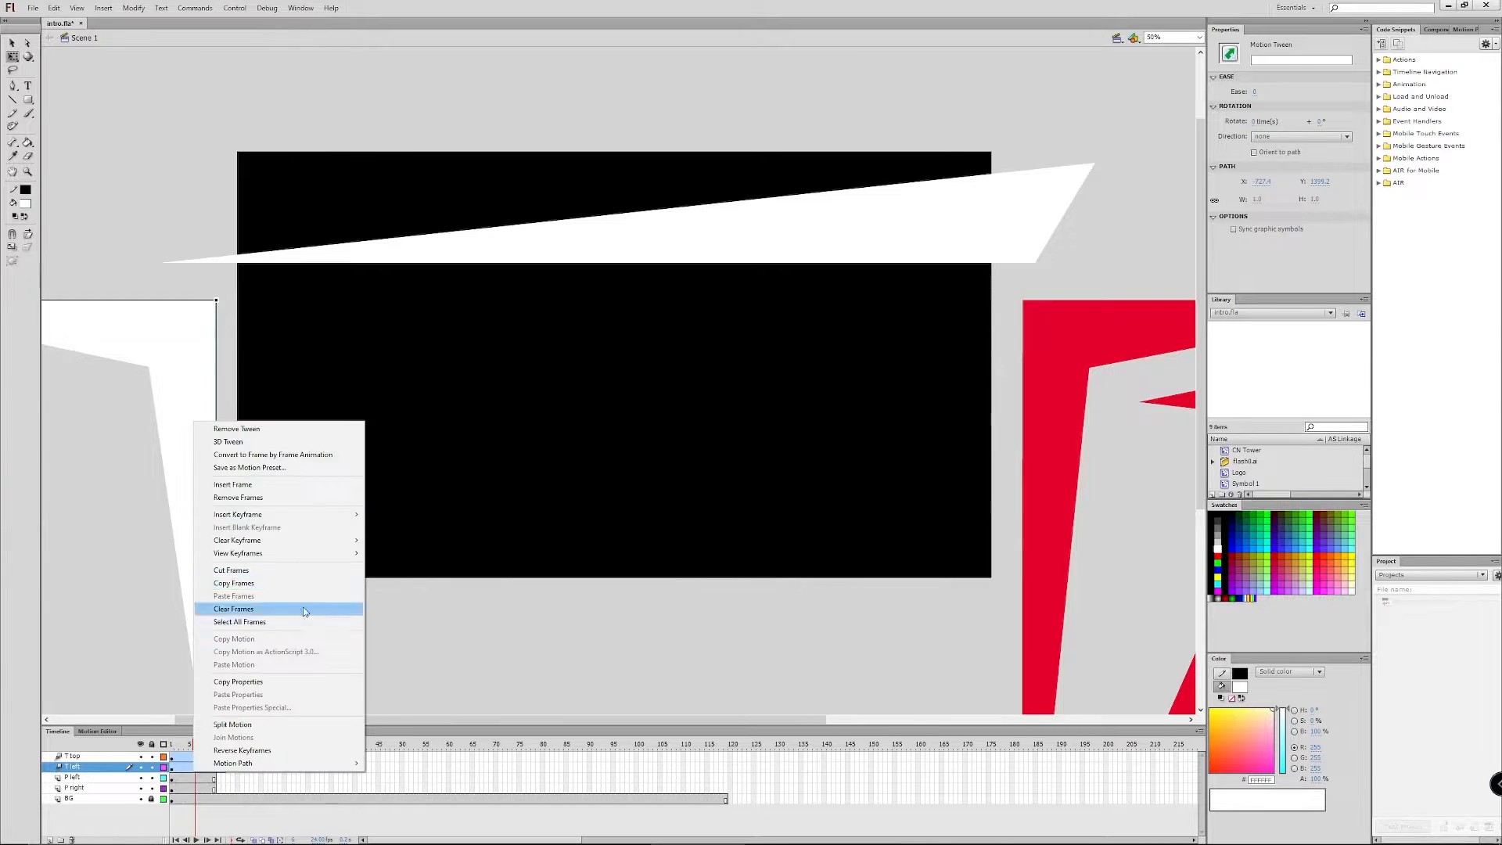
pyautogui.click(234, 486)
# Step: Keyframe the T left shape in its off-stage position at frame 6
pyautogui.moveTo(198, 748); pyautogui.dragTo(223, 747)
pyautogui.click(174, 789)
pyautogui.click(196, 768)
pyautogui.hotkey('ctrl', 'v')
pyautogui.click(785, 451)
pyautogui.hotkey('ctrl', 'z')
# Step: Extend the T top layer to about frame 118
pyautogui.click(726, 757)
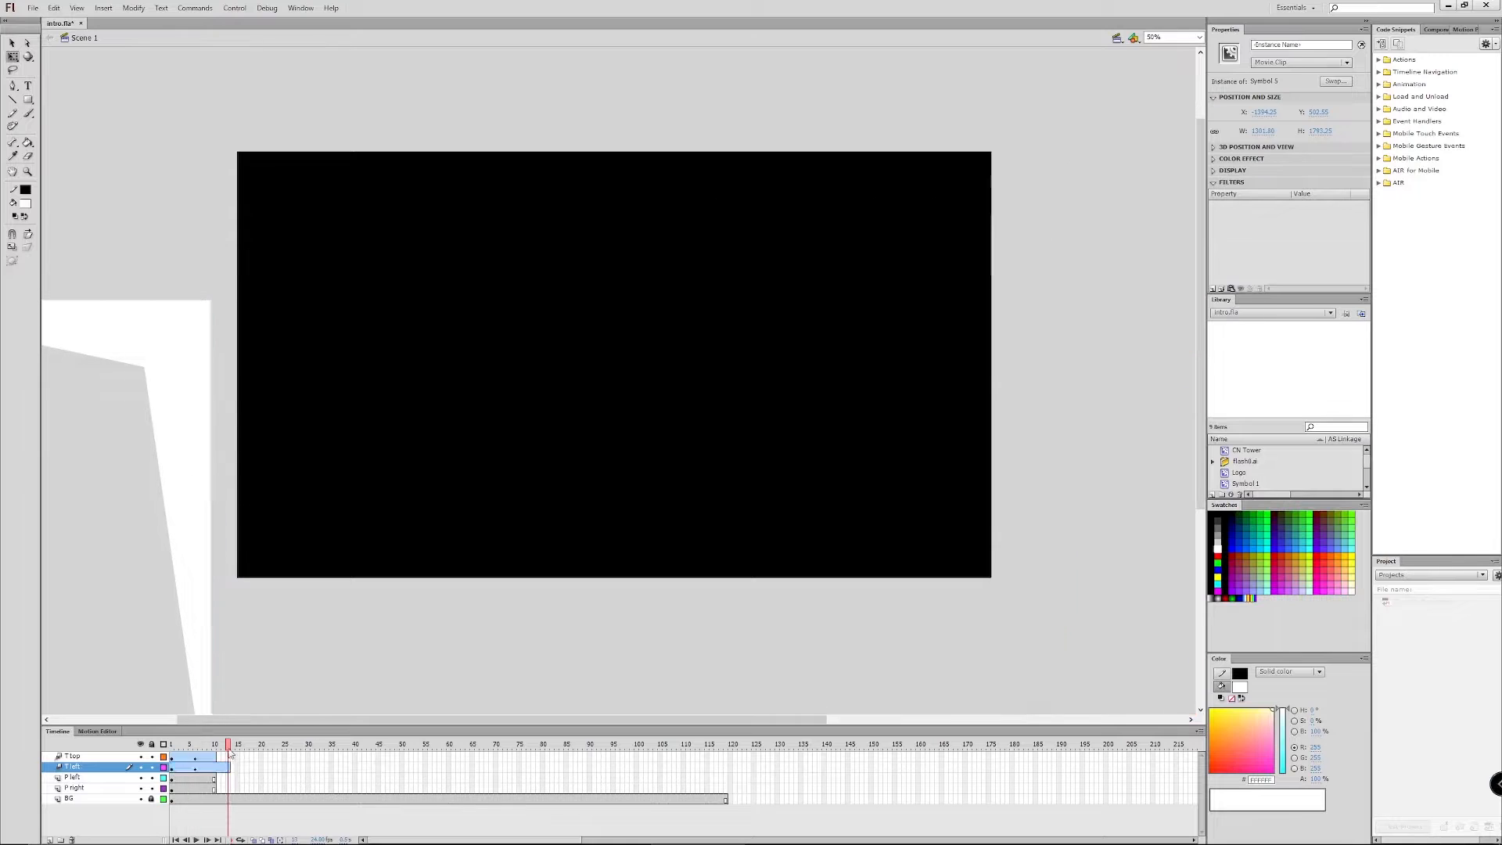
pyautogui.rightClick(725, 758)
pyautogui.click(795, 473)
# Step: Hold the T left shape off-stage at frame 6 and slide it onto the stage at frame 12, below the top bar
pyautogui.rightClick(195, 768)
pyautogui.click(419, 514)
pyautogui.moveTo(196, 746); pyautogui.dragTo(223, 773)
pyautogui.rightClick(223, 770)
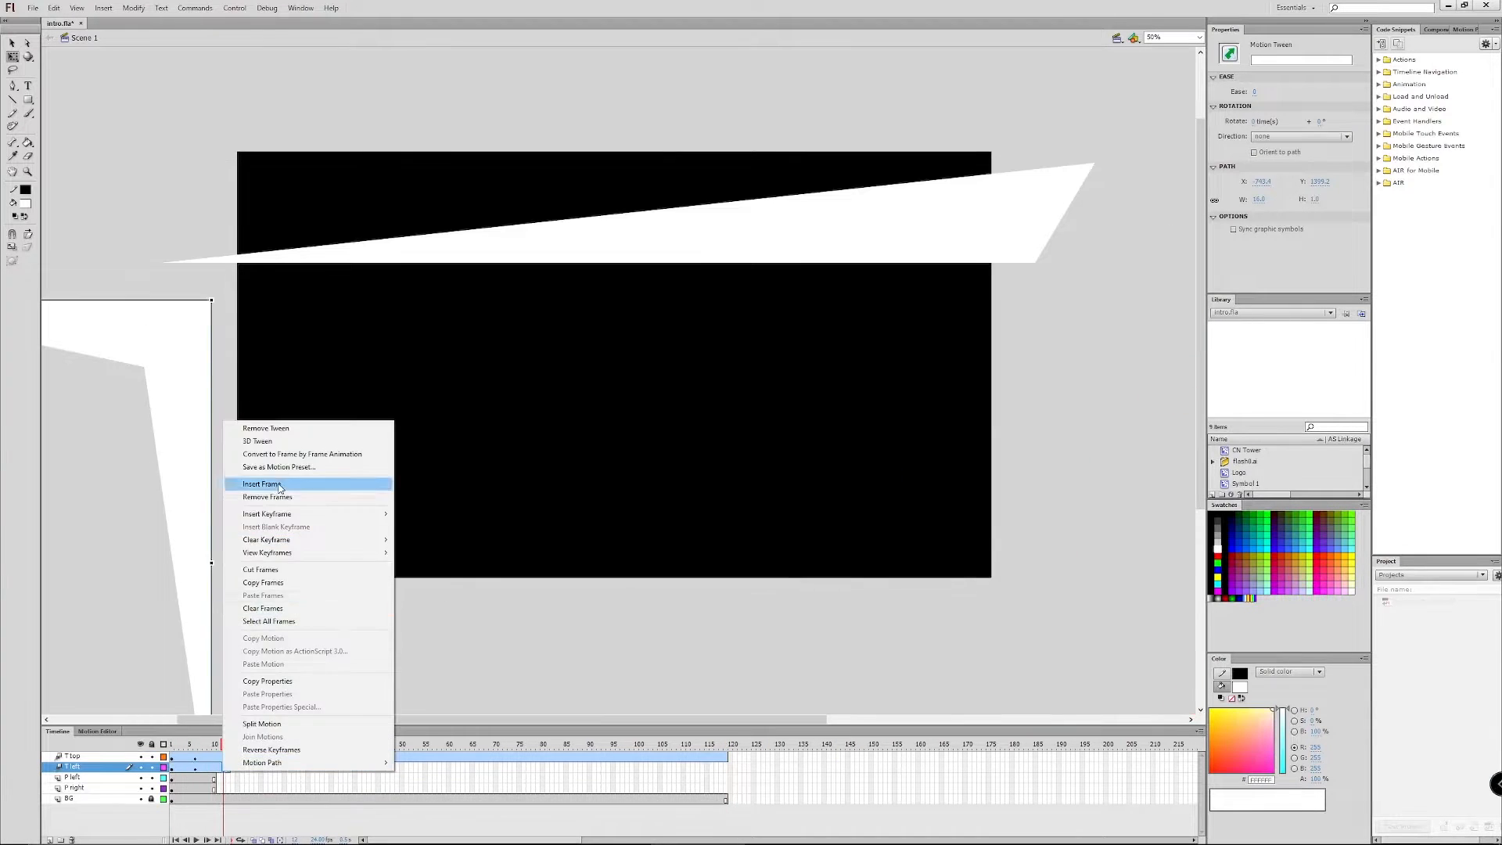
pyautogui.click(179, 392)
pyautogui.moveTo(170, 433); pyautogui.dragTo(501, 449)
pyautogui.click(352, 626)
# Step: Extend the T left layer to about frame 118 to match the T top layer
pyautogui.moveTo(195, 746); pyautogui.dragTo(229, 756)
pyautogui.rightClick(725, 767)
pyautogui.click(763, 479)
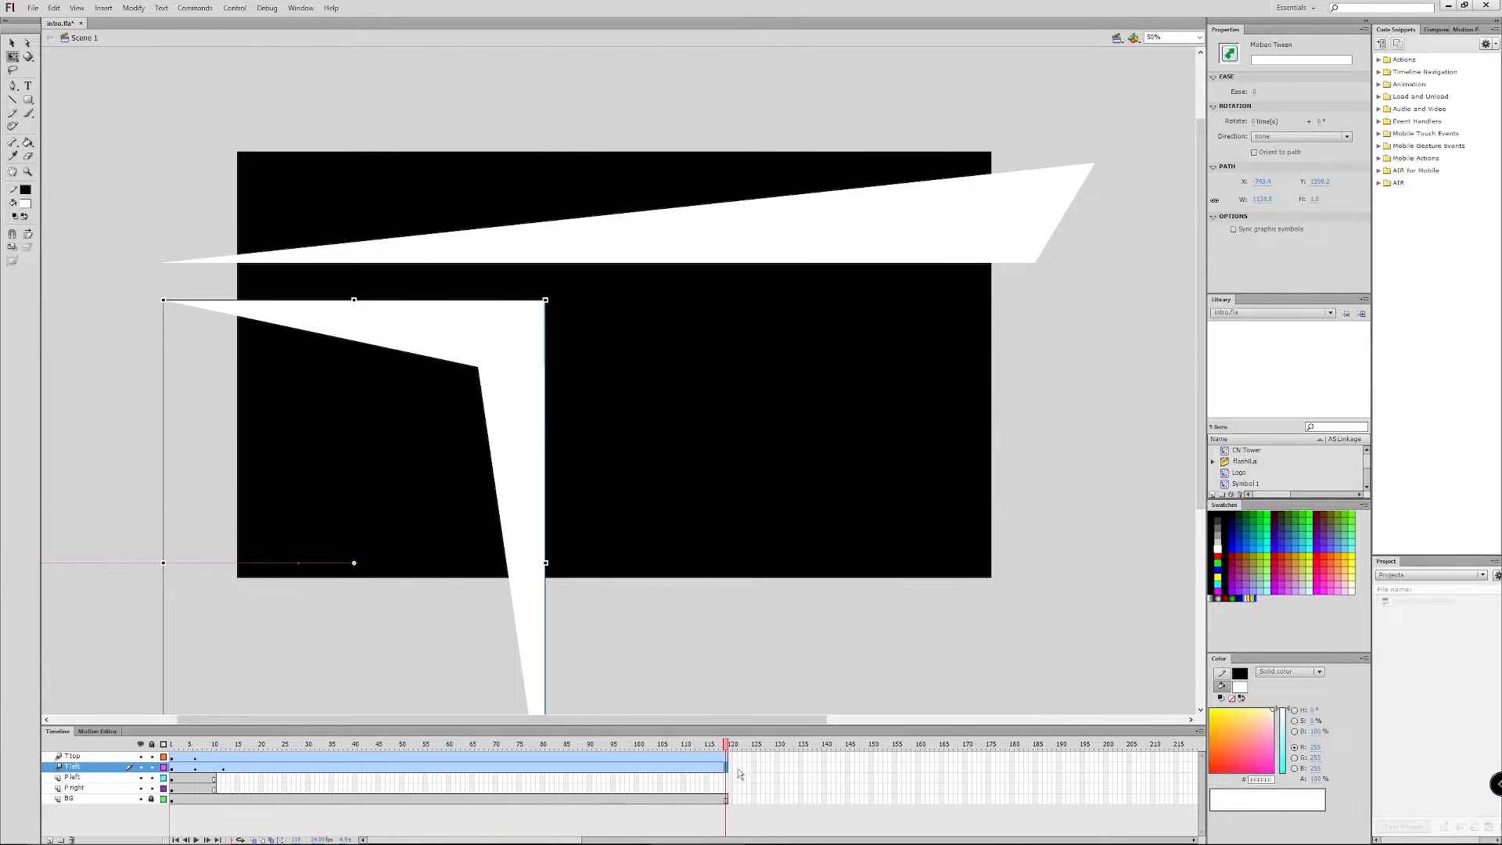
pyautogui.moveTo(726, 778); pyautogui.dragTo(725, 788)
pyautogui.rightClick(726, 788)
pyautogui.click(815, 557)
pyautogui.hotkey('ctrl', 'z')
# Step: Move the P left layer's frames along the timeline so they start at frame 12
pyautogui.moveTo(171, 778); pyautogui.dragTo(239, 759)
pyautogui.rightClick(215, 779)
pyautogui.click(322, 615)
pyautogui.rightClick(269, 777)
pyautogui.click(310, 639)
pyautogui.click(345, 789)
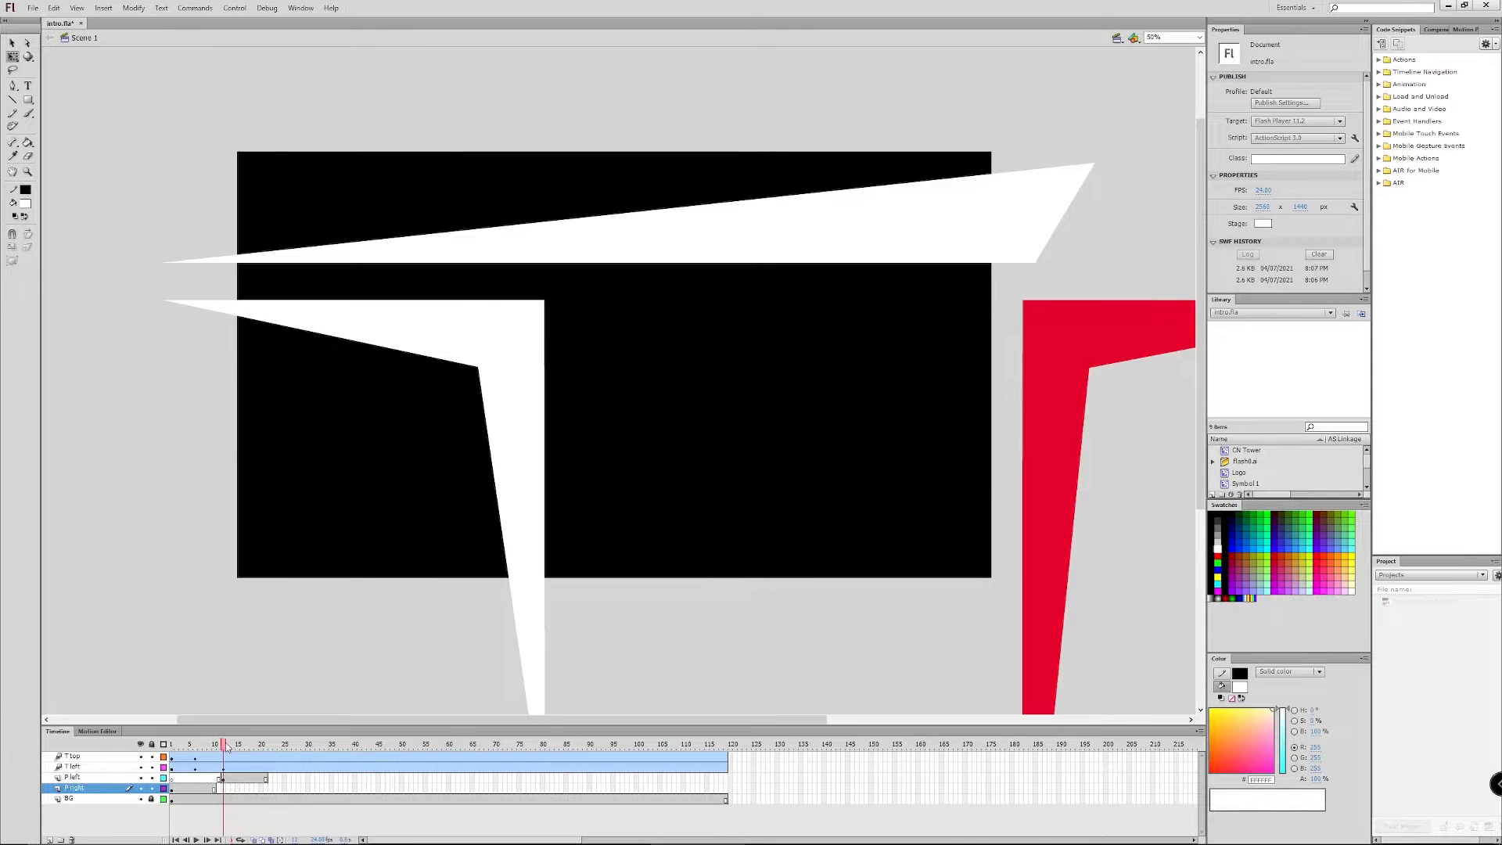
# Step: Motion-tween the P left shape onto the stage by frame 17 and extend the layer to about frame 118
pyautogui.rightClick(248, 778)
pyautogui.click(289, 474)
pyautogui.click(826, 444)
pyautogui.moveTo(1063, 363); pyautogui.dragTo(631, 356)
pyautogui.click(190, 748)
pyautogui.moveTo(190, 750); pyautogui.dragTo(348, 734)
pyautogui.rightClick(726, 781)
pyautogui.click(770, 477)
# Step: Move the P right layer's frames along the timeline so they start at frame 17
pyautogui.click(222, 744)
pyautogui.click(78, 788)
pyautogui.rightClick(196, 789)
pyautogui.click(278, 627)
pyautogui.moveTo(247, 789); pyautogui.dragTo(288, 789)
pyautogui.rightClick(287, 790)
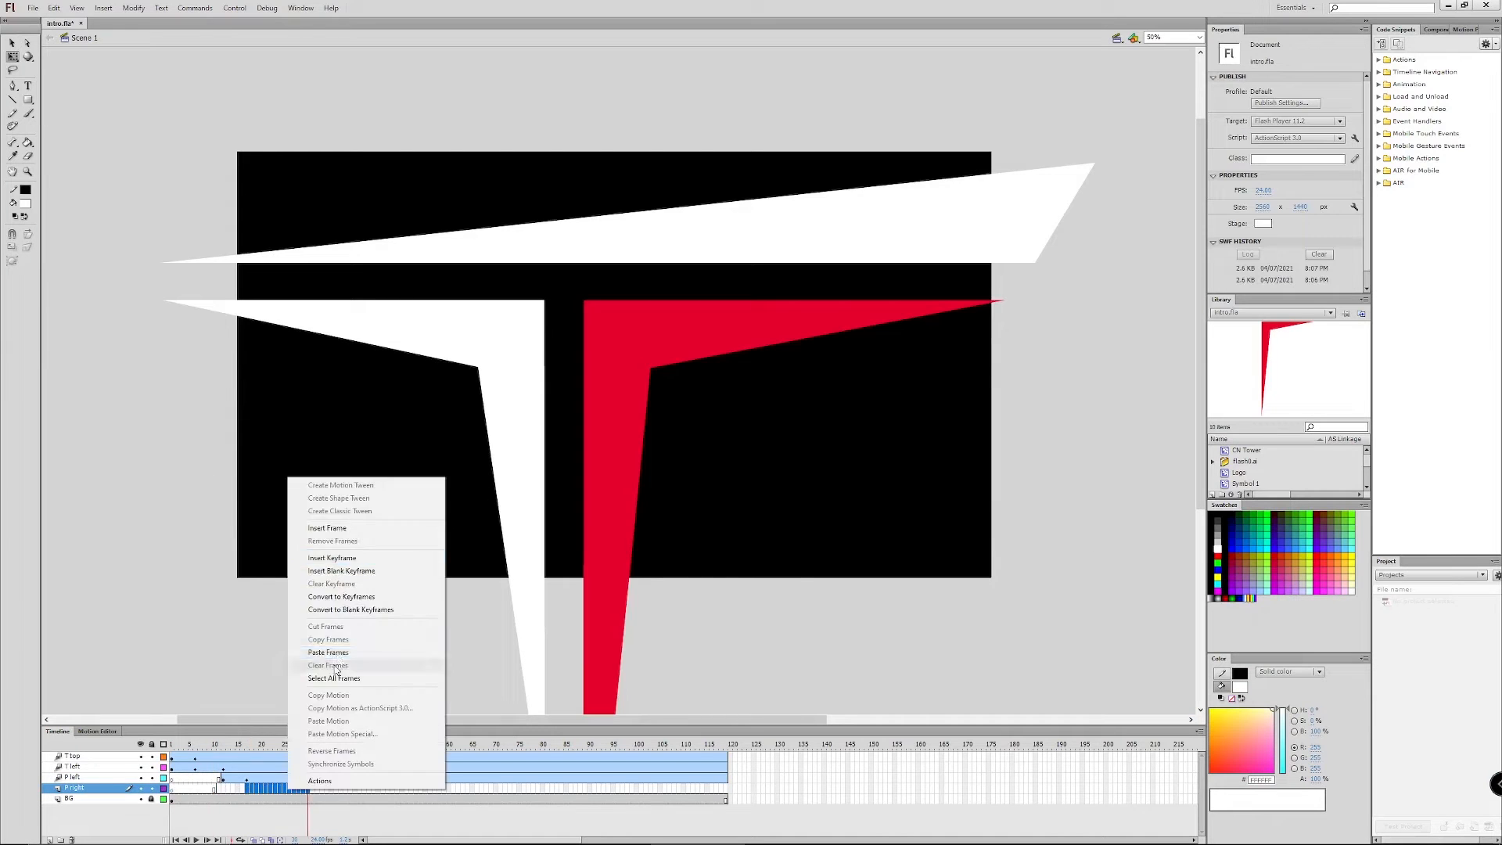
pyautogui.click(335, 655)
pyautogui.click(251, 747)
pyautogui.moveTo(1171, 402); pyautogui.dragTo(735, 416)
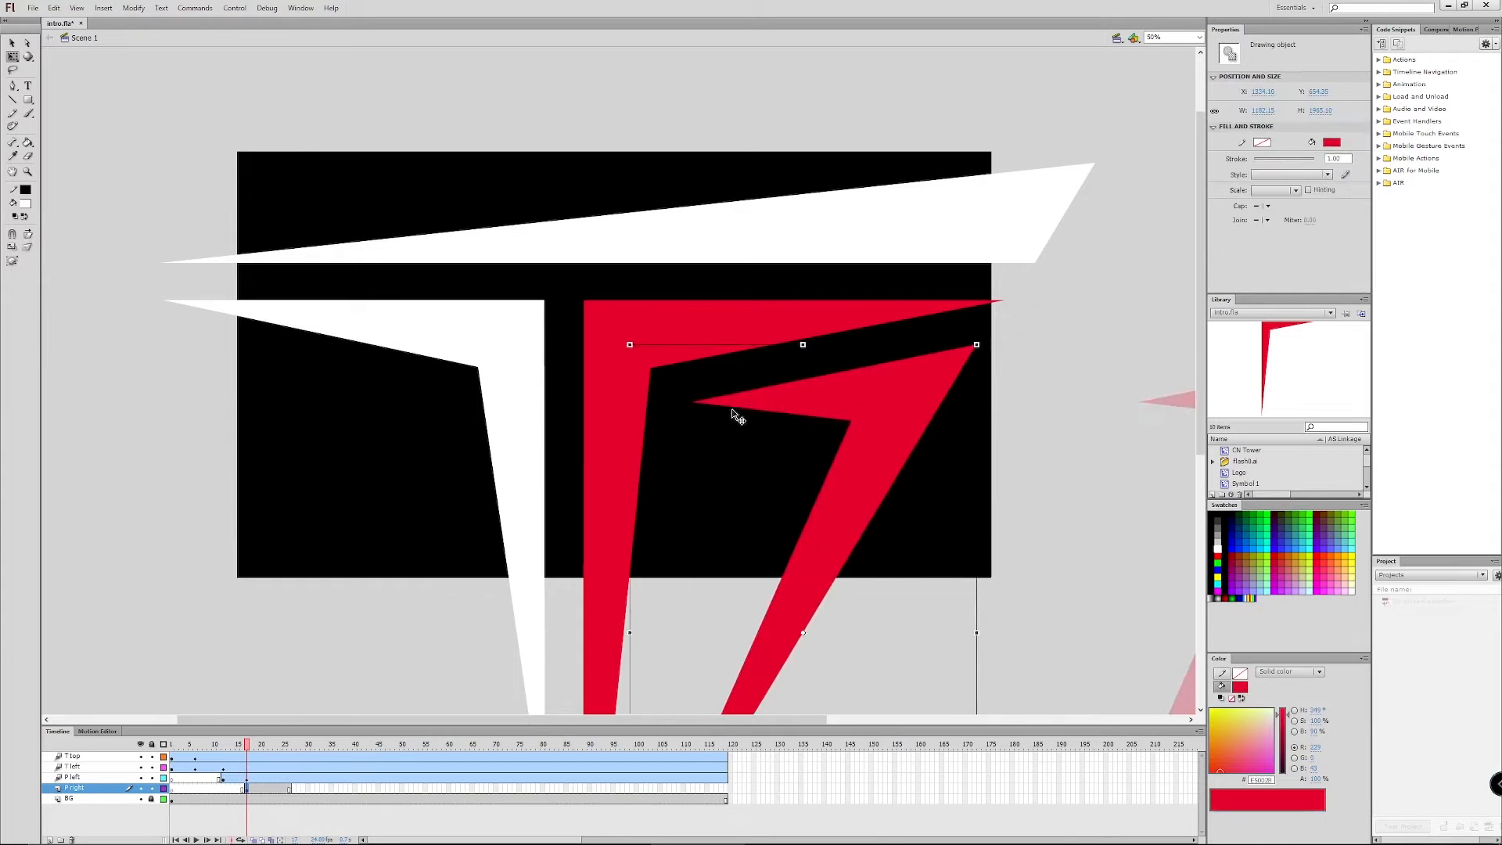
pyautogui.hotkey('ctrl', 'z')
# Step: Motion-tween the P right layer and slide its red shape onto the stage at frame 22, beneath the P left shape
pyautogui.rightClick(265, 792)
pyautogui.click(317, 487)
pyautogui.click(807, 449)
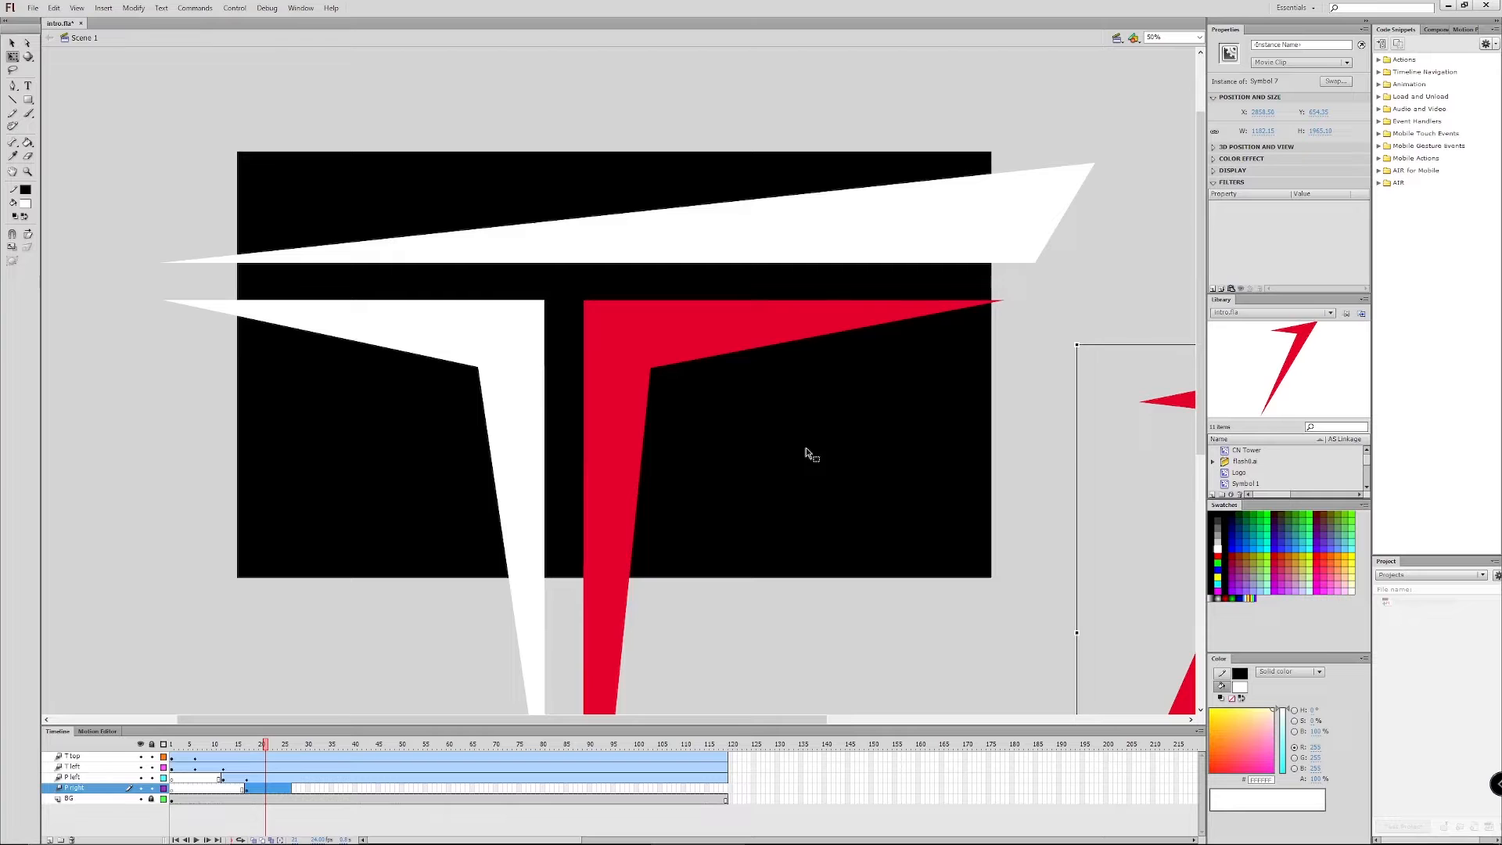
pyautogui.click(271, 749)
pyautogui.moveTo(1172, 407); pyautogui.dragTo(719, 413)
pyautogui.moveTo(271, 746); pyautogui.dragTo(482, 667)
# Step: Extend the P right layer to about frame 118 and save the file
pyautogui.rightClick(724, 791)
pyautogui.click(833, 503)
pyautogui.hotkey('ctrl', 's')
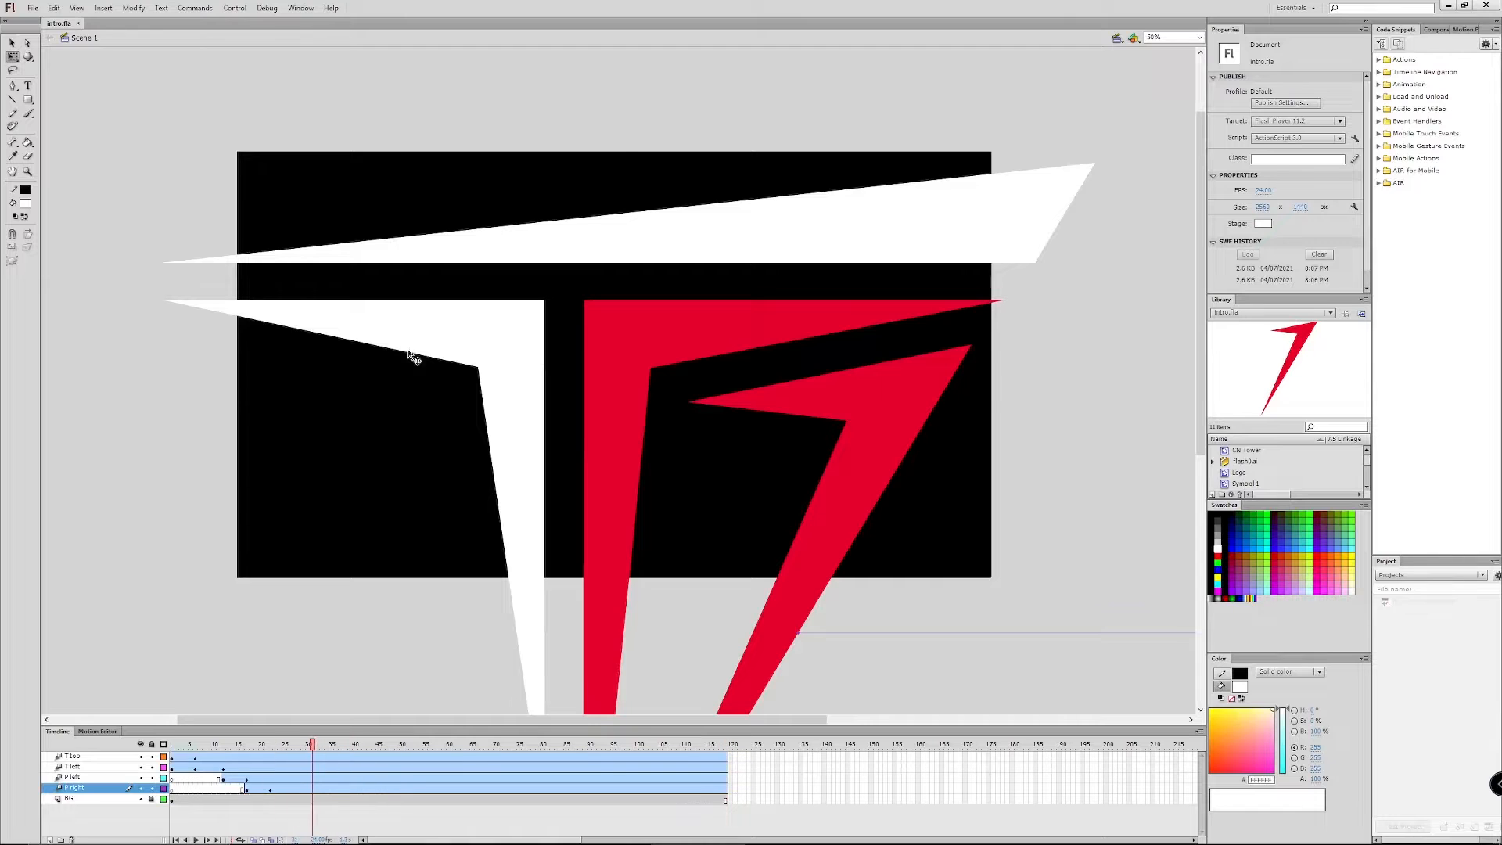
# Step: Scale all four logo shapes down together at frame 34 and place them in the middle of the stage
pyautogui.moveTo(269, 132); pyautogui.dragTo(894, 601)
pyautogui.moveTo(313, 746)
pyautogui.mouseDown()
pyautogui.moveTo(265, 746)
pyautogui.moveTo(290, 747)
pyautogui.mouseUp()
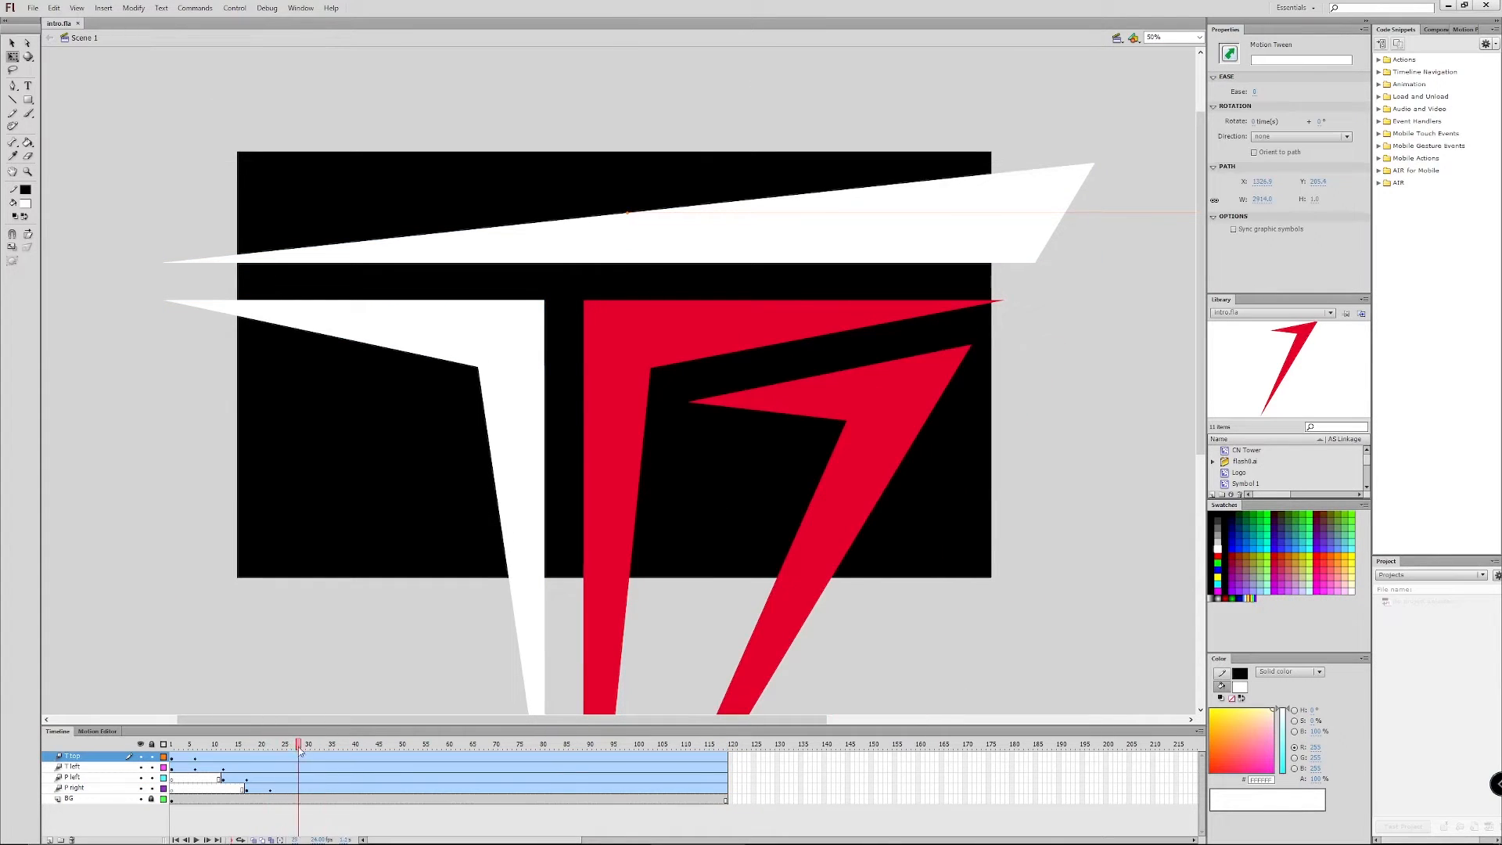
pyautogui.hotkey('ctrl', 'a')
pyautogui.moveTo(797, 719); pyautogui.dragTo(1017, 736)
pyautogui.moveTo(1085, 163); pyautogui.dragTo(415, 565)
pyautogui.moveTo(563, 719); pyautogui.dragTo(313, 719)
pyautogui.moveTo(313, 657); pyautogui.dragTo(576, 250)
pyautogui.moveTo(1126, 156); pyautogui.dragTo(824, 338)
pyautogui.moveTo(635, 367); pyautogui.dragTo(754, 273)
pyautogui.moveTo(612, 318); pyautogui.dragTo(615, 320)
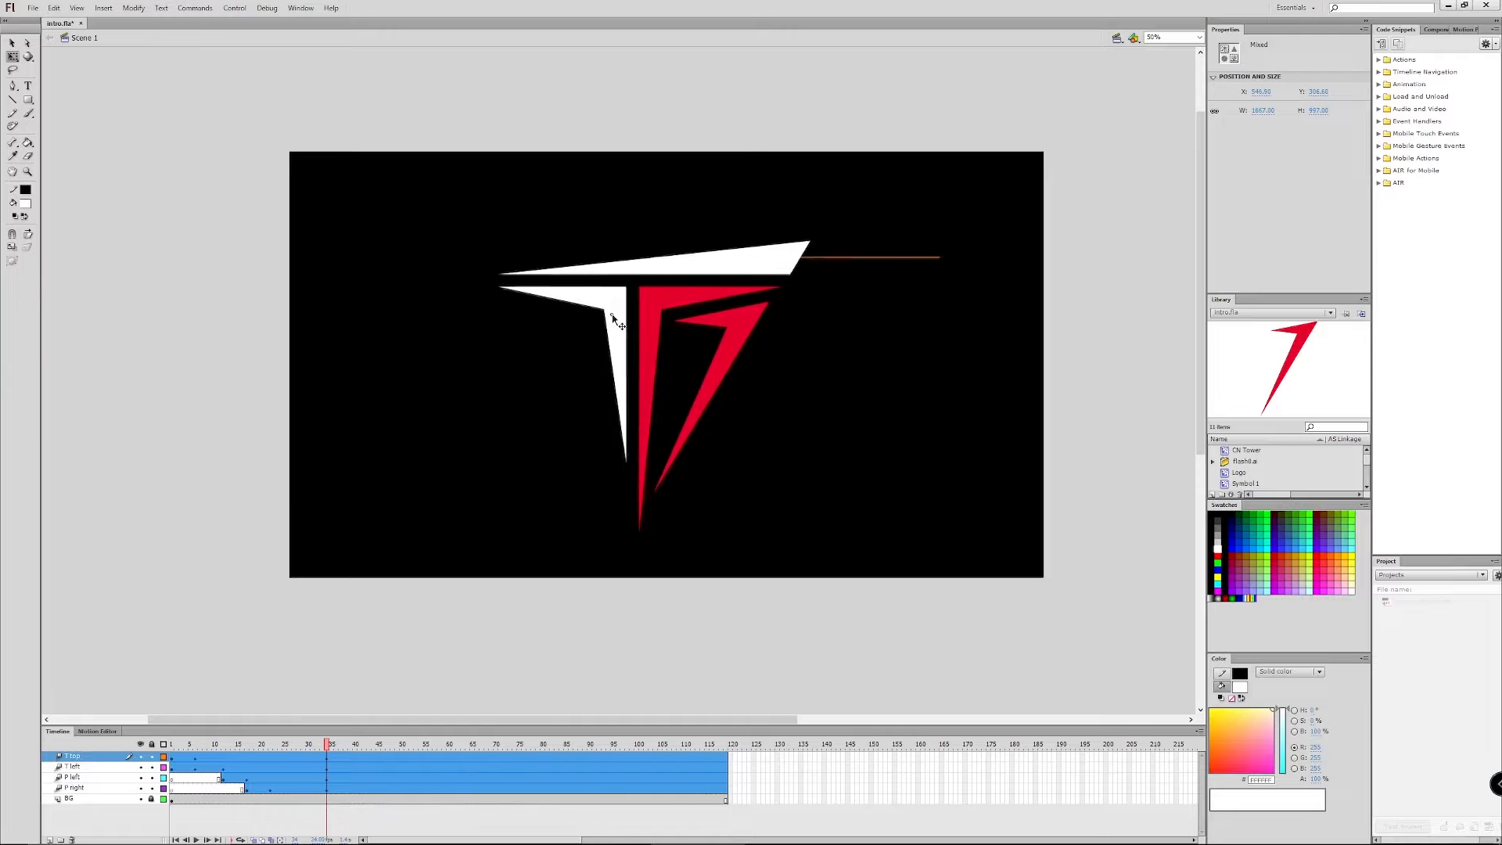
# Step: Scrub through the shrinking logo and undo its scaling and repositioning
pyautogui.click(285, 547)
pyautogui.moveTo(327, 745); pyautogui.dragTo(329, 780)
pyautogui.click(660, 346)
pyautogui.hotkey('ctrl', 'z')
pyautogui.hotkey('ctrl', 'z')
pyautogui.hotkey('ctrl', 'z')
pyautogui.hotkey('ctrl', 'z')
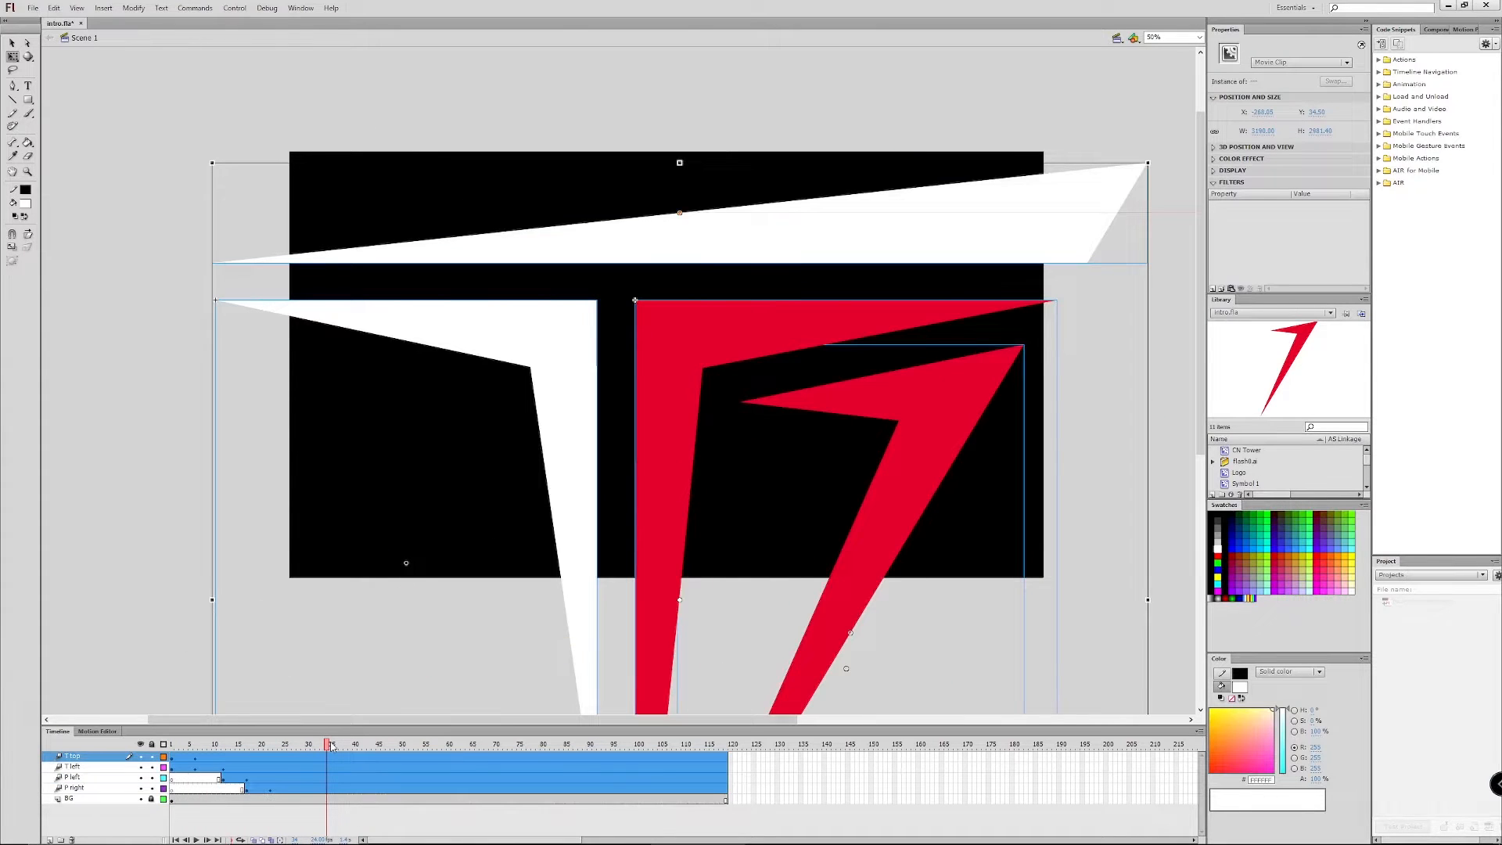
pyautogui.hotkey('ctrl', 'y')
pyautogui.hotkey('ctrl', 'z')
pyautogui.rightClick(706, 248)
pyautogui.click(667, 120)
# Step: Try scaling all four logo shapes down to the middle of the stage at frame 35 and preview the motion
pyautogui.hotkey('ctrl', 'a')
pyautogui.click(323, 759)
pyautogui.hotkey('ctrl', 'a')
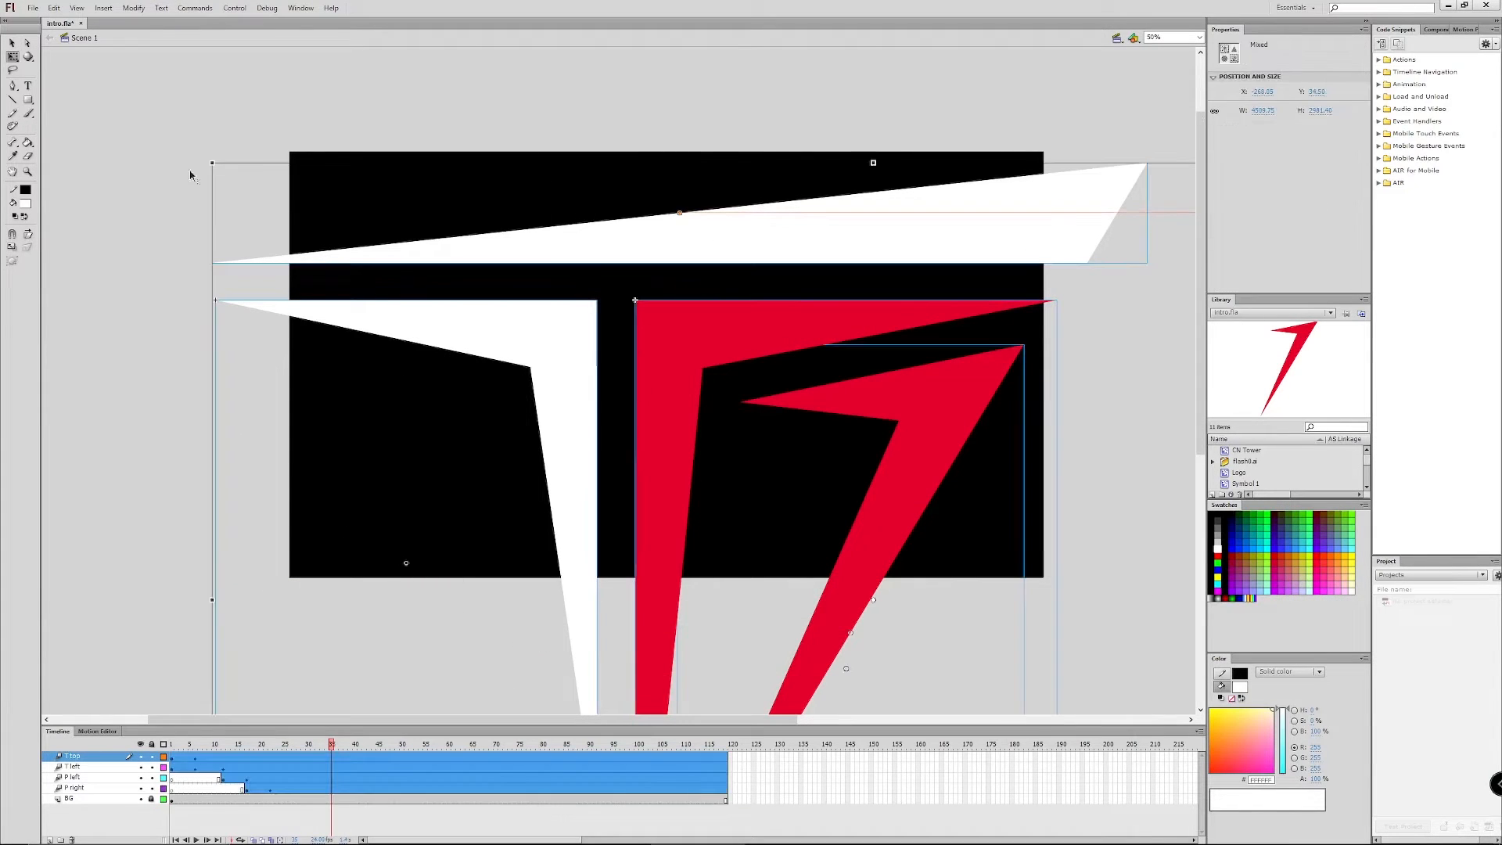
pyautogui.moveTo(570, 355); pyautogui.dragTo(540, 317)
pyautogui.hotkey('ctrl', 'z')
pyautogui.moveTo(212, 163); pyautogui.dragTo(767, 528)
pyautogui.moveTo(1082, 585); pyautogui.dragTo(668, 251)
pyautogui.moveTo(1126, 194); pyautogui.dragTo(888, 351)
pyautogui.moveTo(704, 382); pyautogui.dragTo(816, 233)
pyautogui.moveTo(331, 744); pyautogui.dragTo(324, 777)
pyautogui.click(808, 613)
pyautogui.click(333, 745)
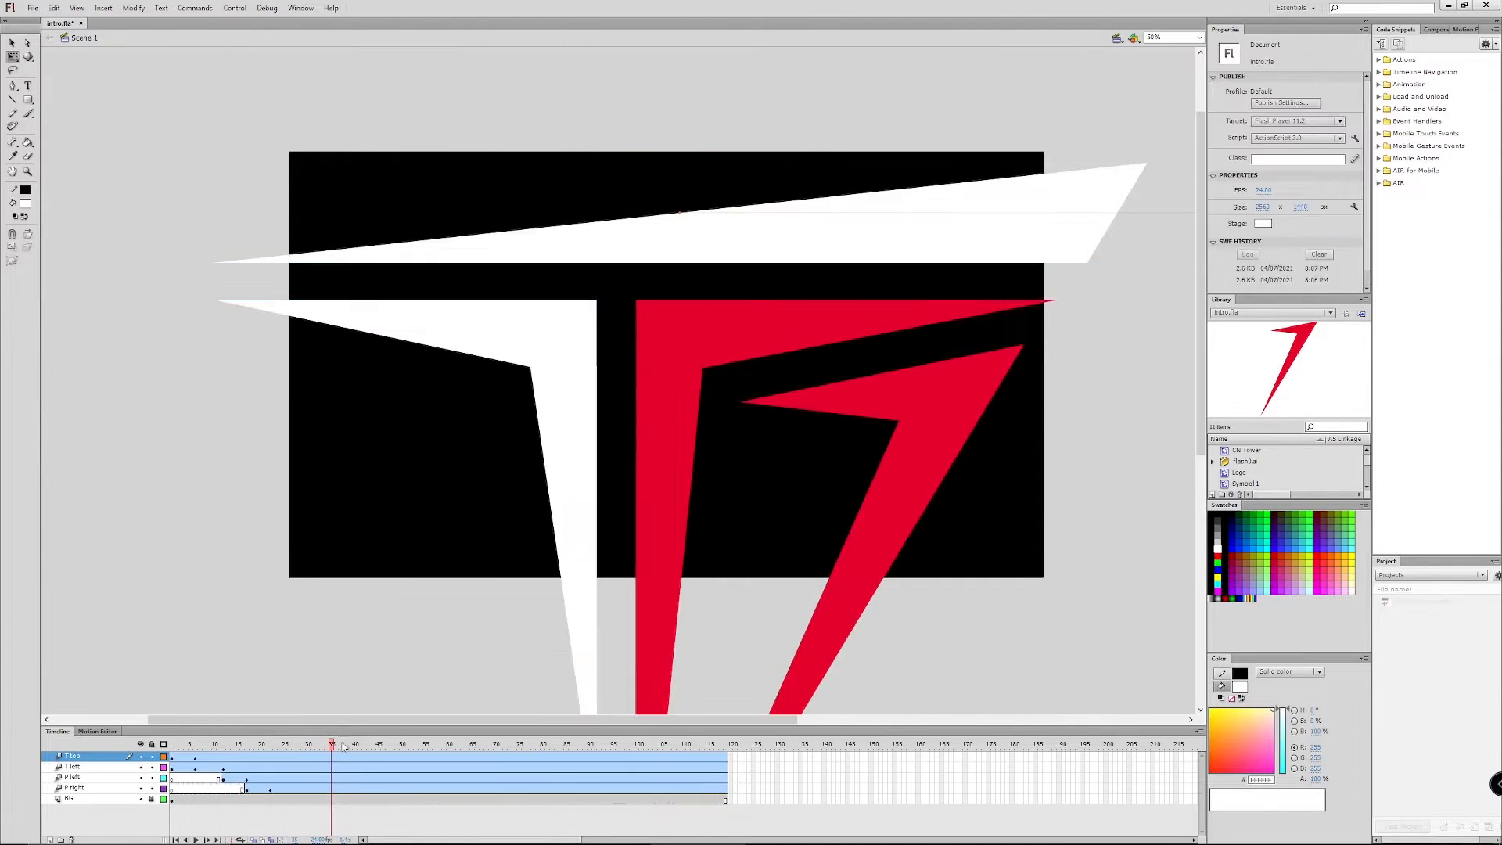
pyautogui.click(201, 765)
pyautogui.rightClick(201, 764)
pyautogui.click(401, 526)
# Step: Split the motion tweens after each slide-in: T top at frame 7, T left at 13, P left at 18, P right at 23
pyautogui.rightClick(200, 757)
pyautogui.click(234, 710)
pyautogui.rightClick(228, 767)
pyautogui.click(258, 720)
pyautogui.rightClick(251, 778)
pyautogui.click(282, 731)
pyautogui.rightClick(276, 790)
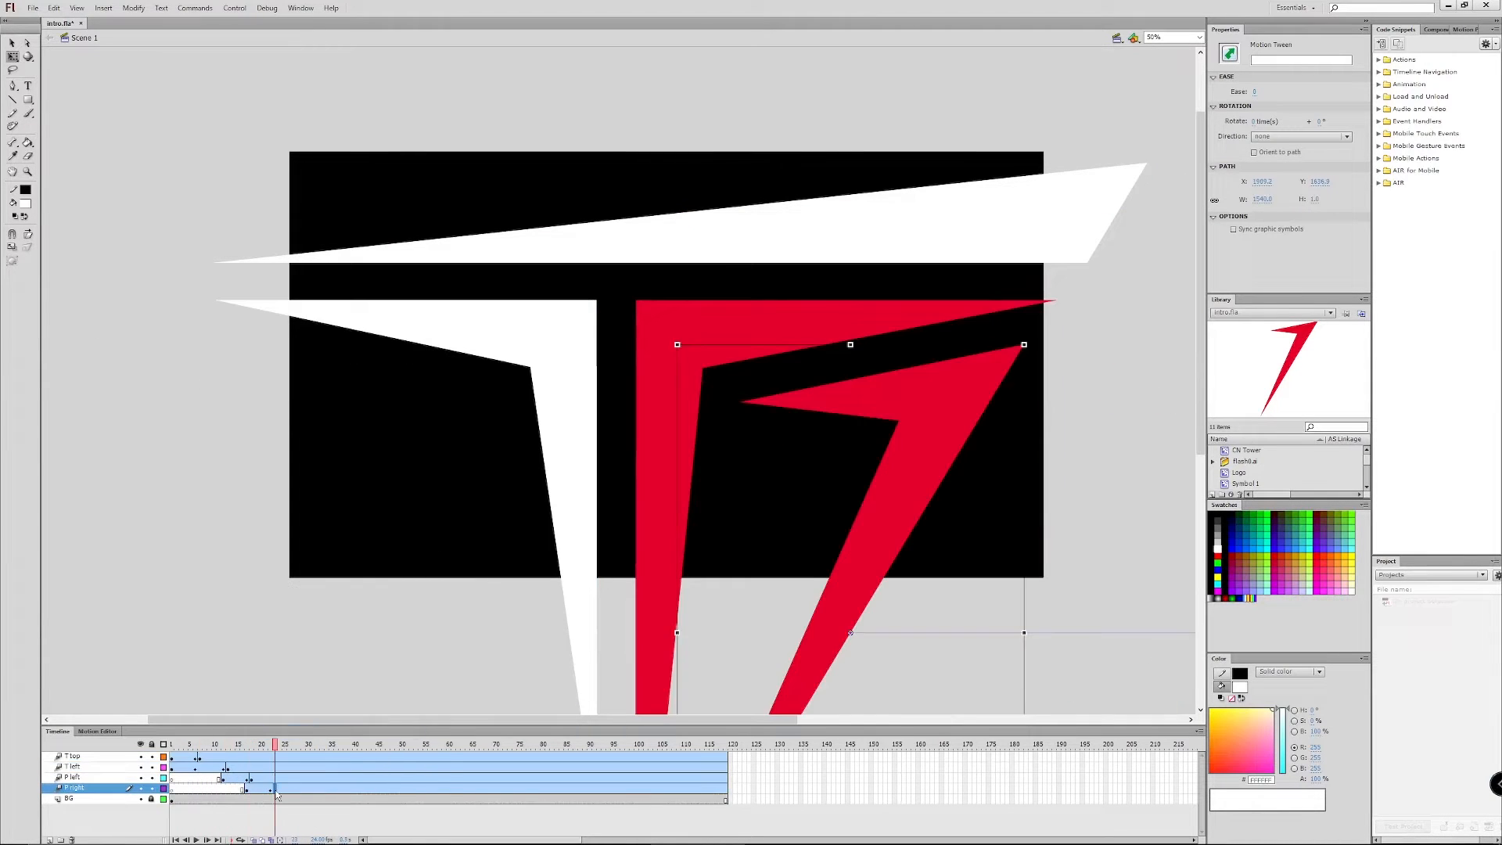
pyautogui.click(305, 744)
# Step: Split the other logo layers' motion tweens at frame 23, in line with the P right layer's split
pyautogui.click(336, 746)
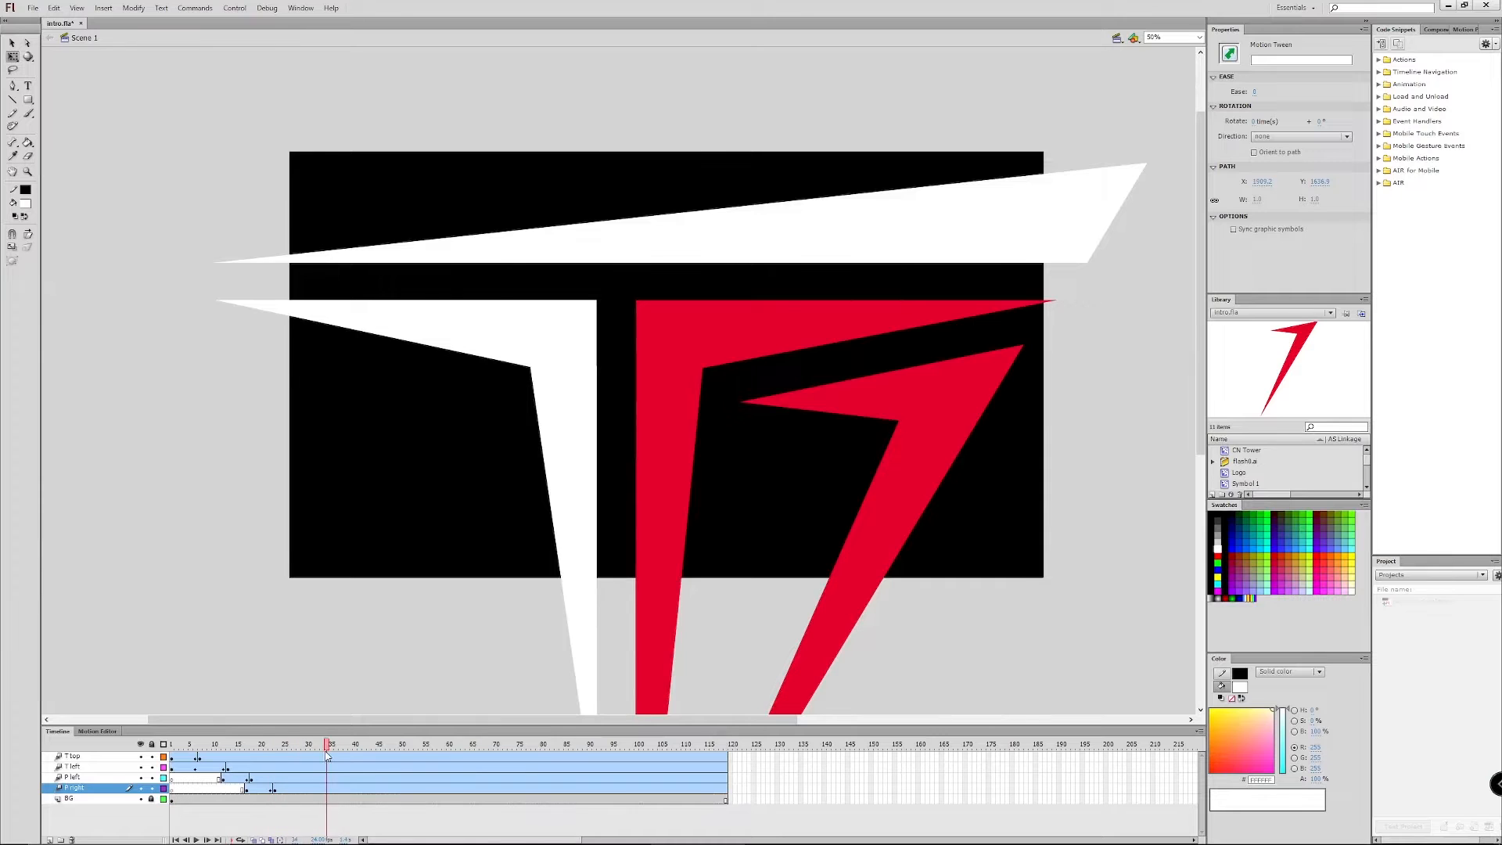
pyautogui.hotkey('ctrl', 'a')
pyautogui.click(275, 779)
pyautogui.rightClick(275, 778)
pyautogui.click(321, 733)
pyautogui.rightClick(275, 767)
pyautogui.click(359, 718)
# Step: Scale all four logo shapes down together to about 1170 px wide at frame 35 and place them mid-stage
pyautogui.hotkey('ctrl', 'a')
pyautogui.moveTo(1148, 163); pyautogui.dragTo(659, 623)
pyautogui.moveTo(598, 666); pyautogui.dragTo(820, 228)
pyautogui.moveTo(881, 184); pyautogui.dragTo(834, 209)
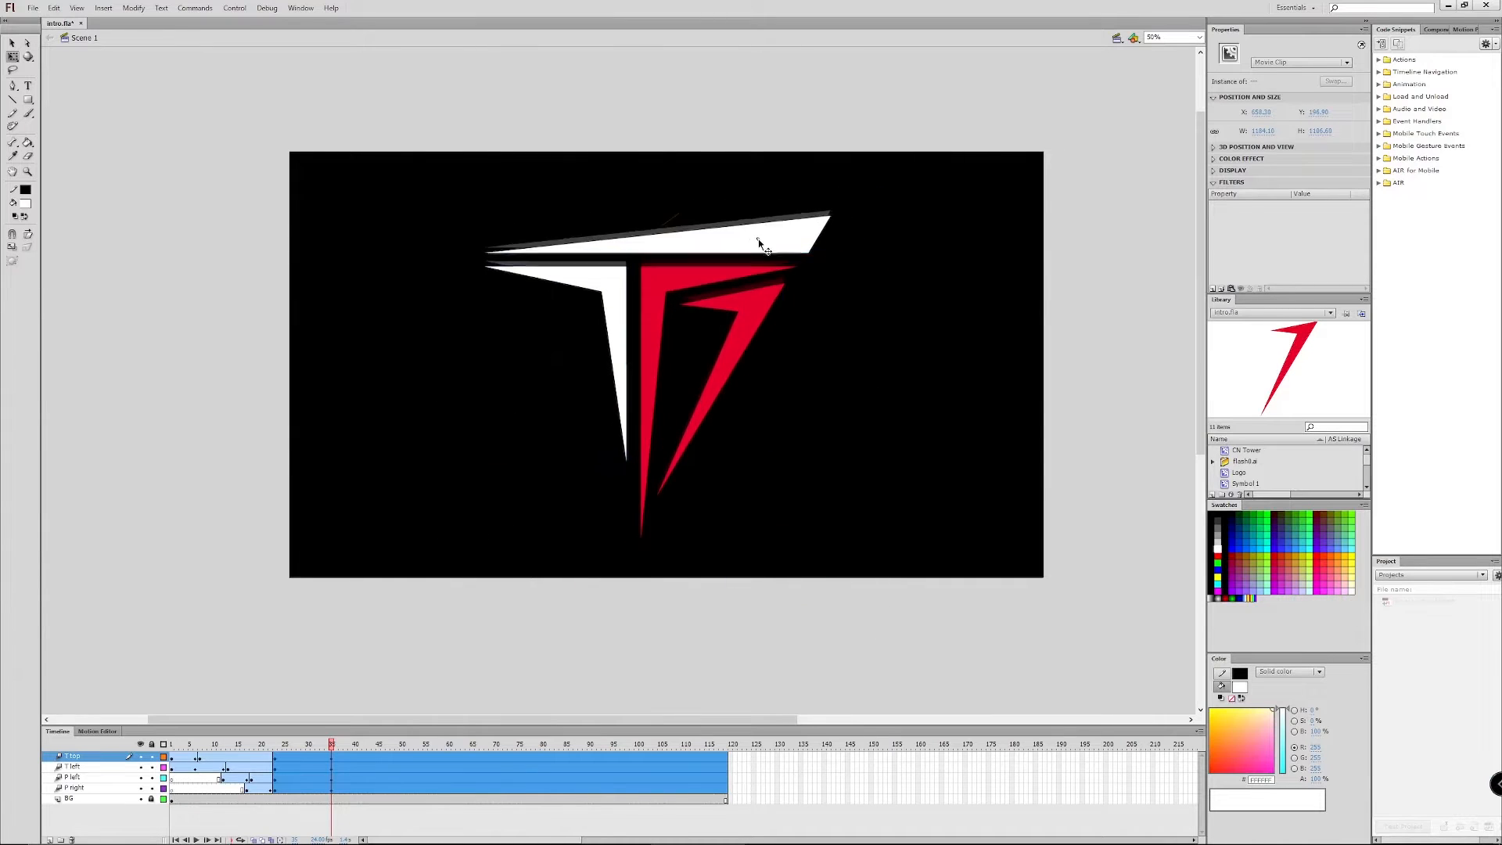
# Step: Nudge all four logo shapes slightly right and down at frame 35 and preview the animation from the first frame
pyautogui.moveTo(762, 241); pyautogui.dragTo(768, 245)
pyautogui.doubleClick(767, 245)
pyautogui.doubleClick(736, 376)
pyautogui.moveTo(331, 744); pyautogui.dragTo(166, 738)
pyautogui.press('Return')
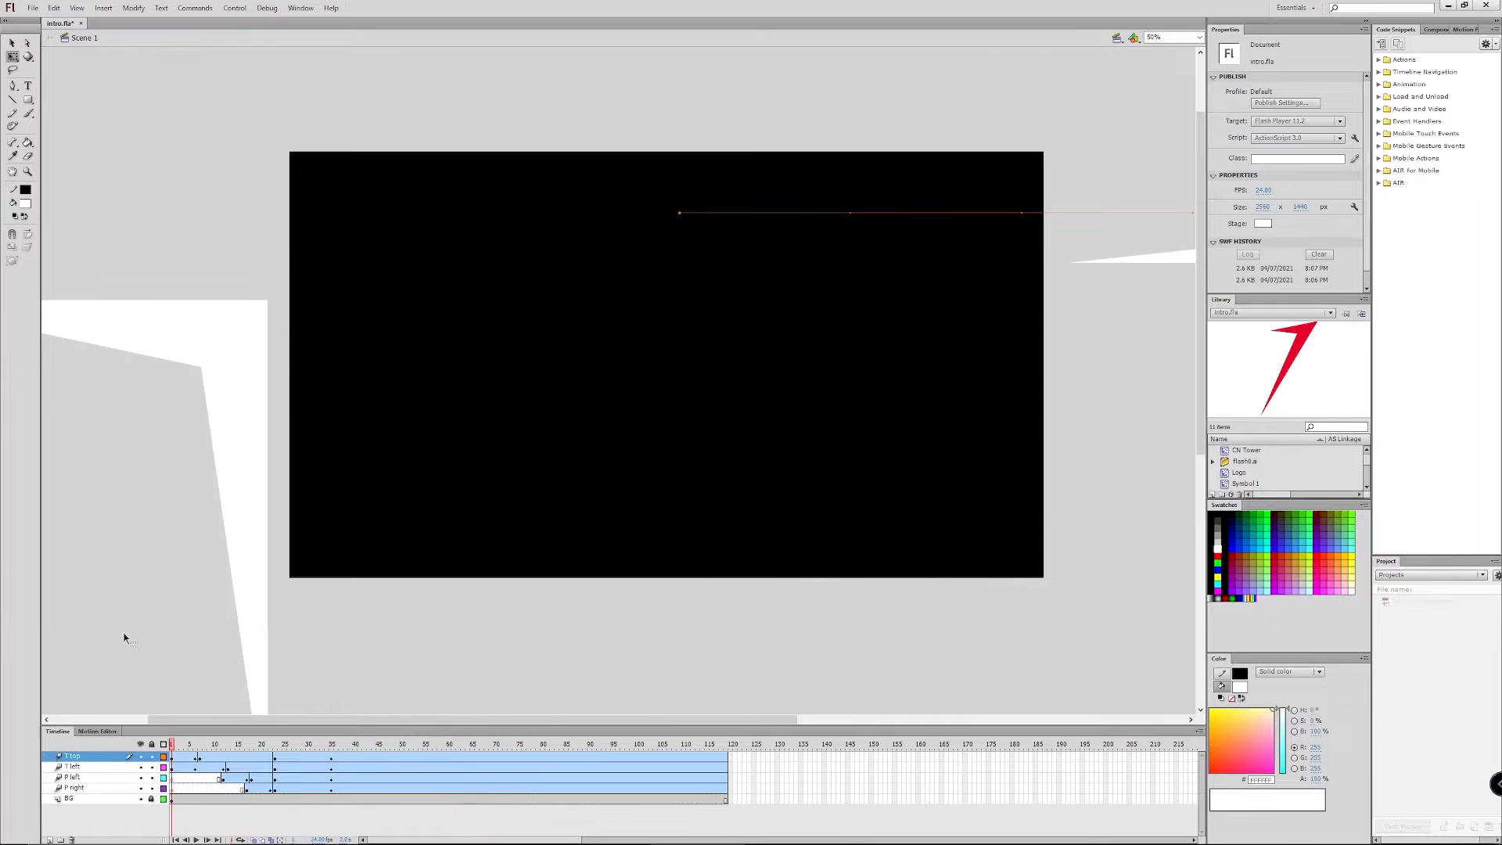
pyautogui.click(298, 764)
pyautogui.press('Return')
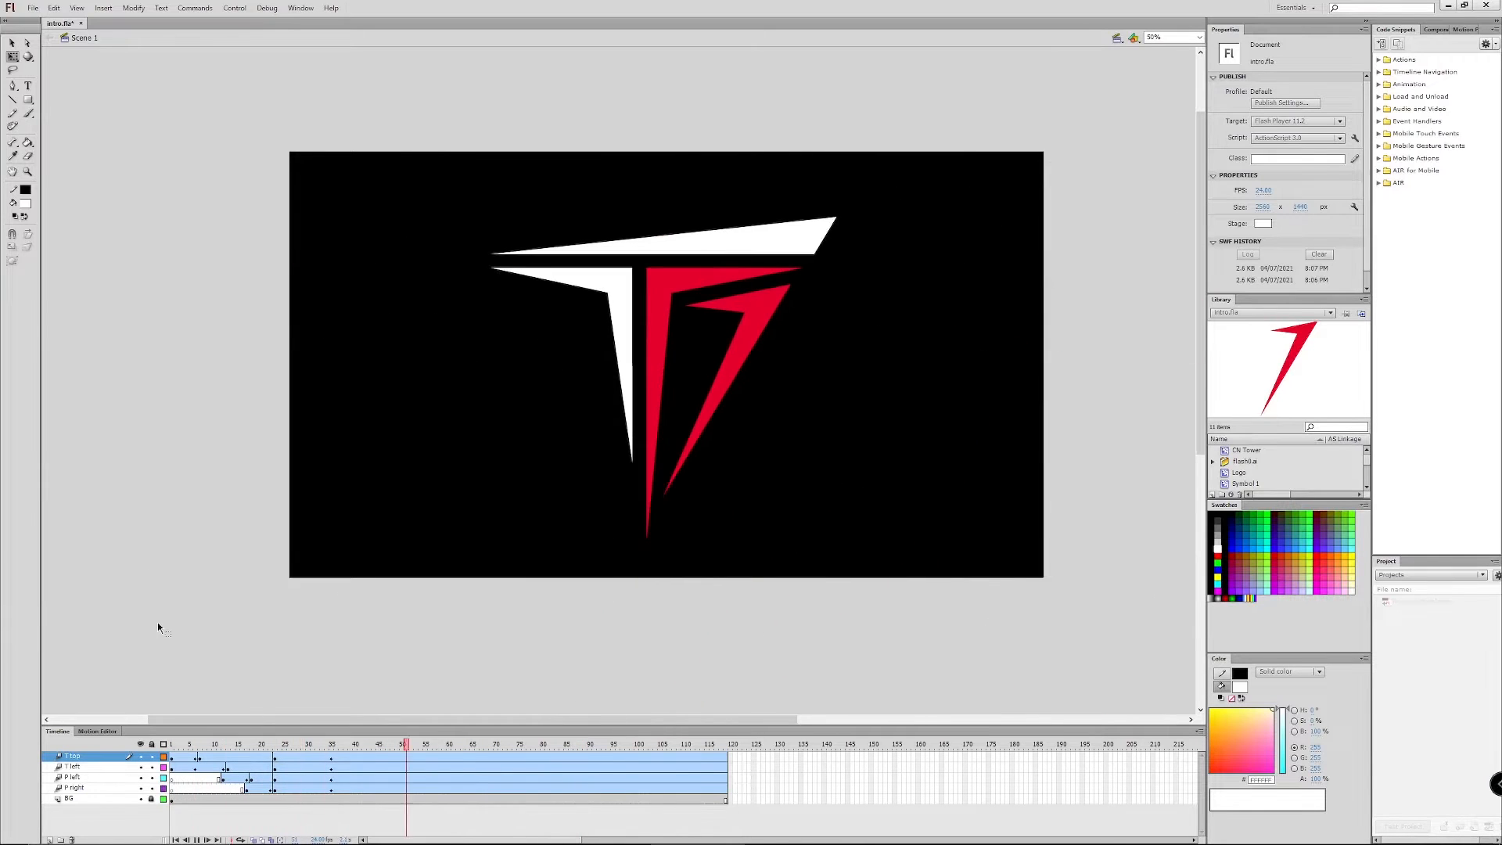
# Step: Raise all four logo shapes 20 px at frame 35
pyautogui.moveTo(421, 744); pyautogui.dragTo(331, 745)
pyautogui.moveTo(483, 597); pyautogui.dragTo(845, 205)
pyautogui.keyDown('ctrl'); pyautogui.click(331, 757); pyautogui.keyUp('ctrl')
pyautogui.keyDown('ctrl'); pyautogui.click(331, 779); pyautogui.keyUp('ctrl')
pyautogui.moveTo(446, 158); pyautogui.dragTo(954, 460)
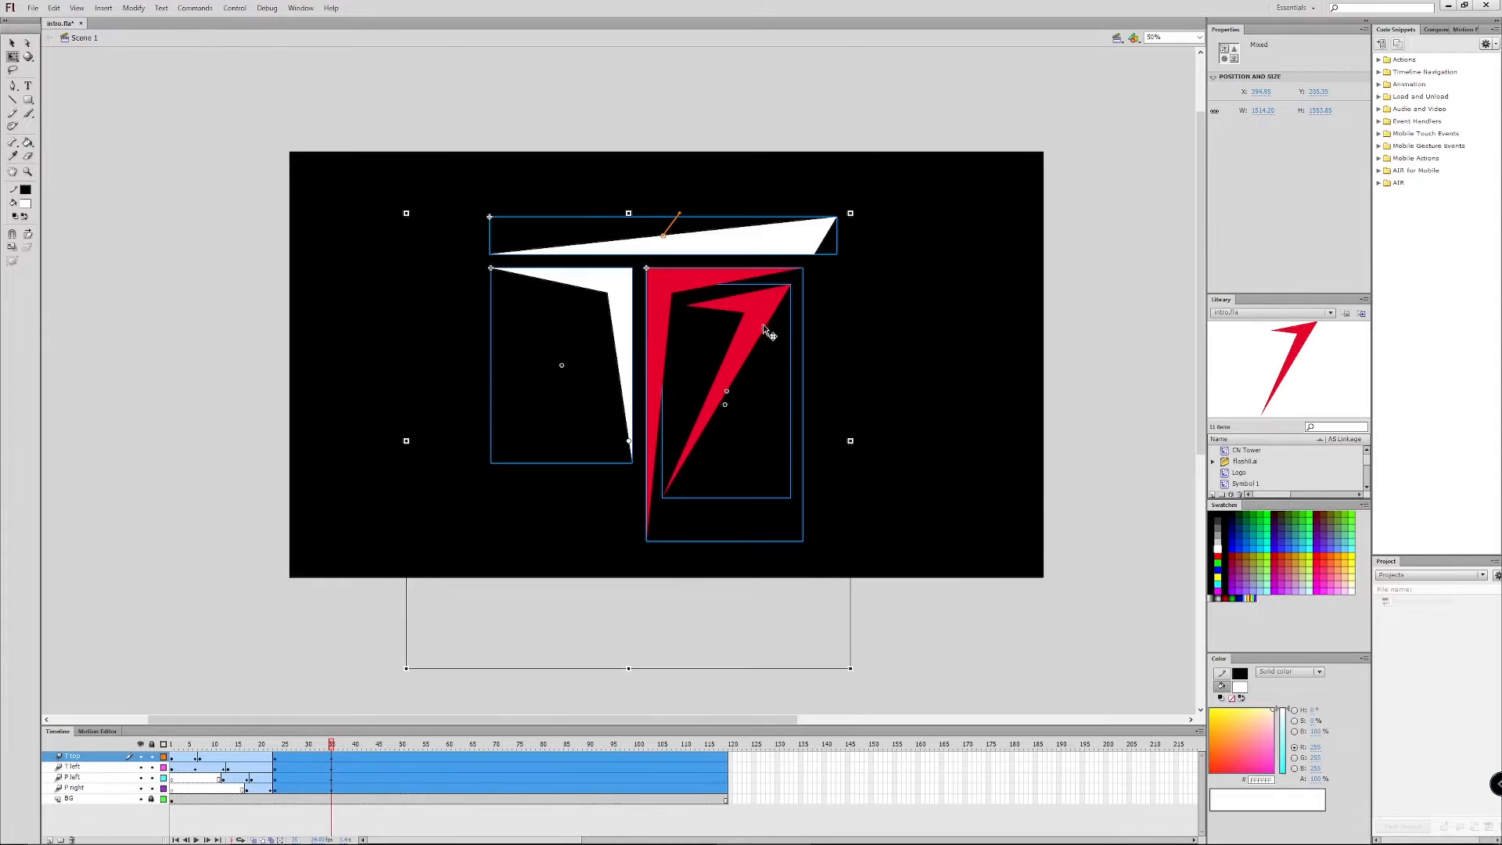
pyautogui.moveTo(333, 750); pyautogui.dragTo(346, 746)
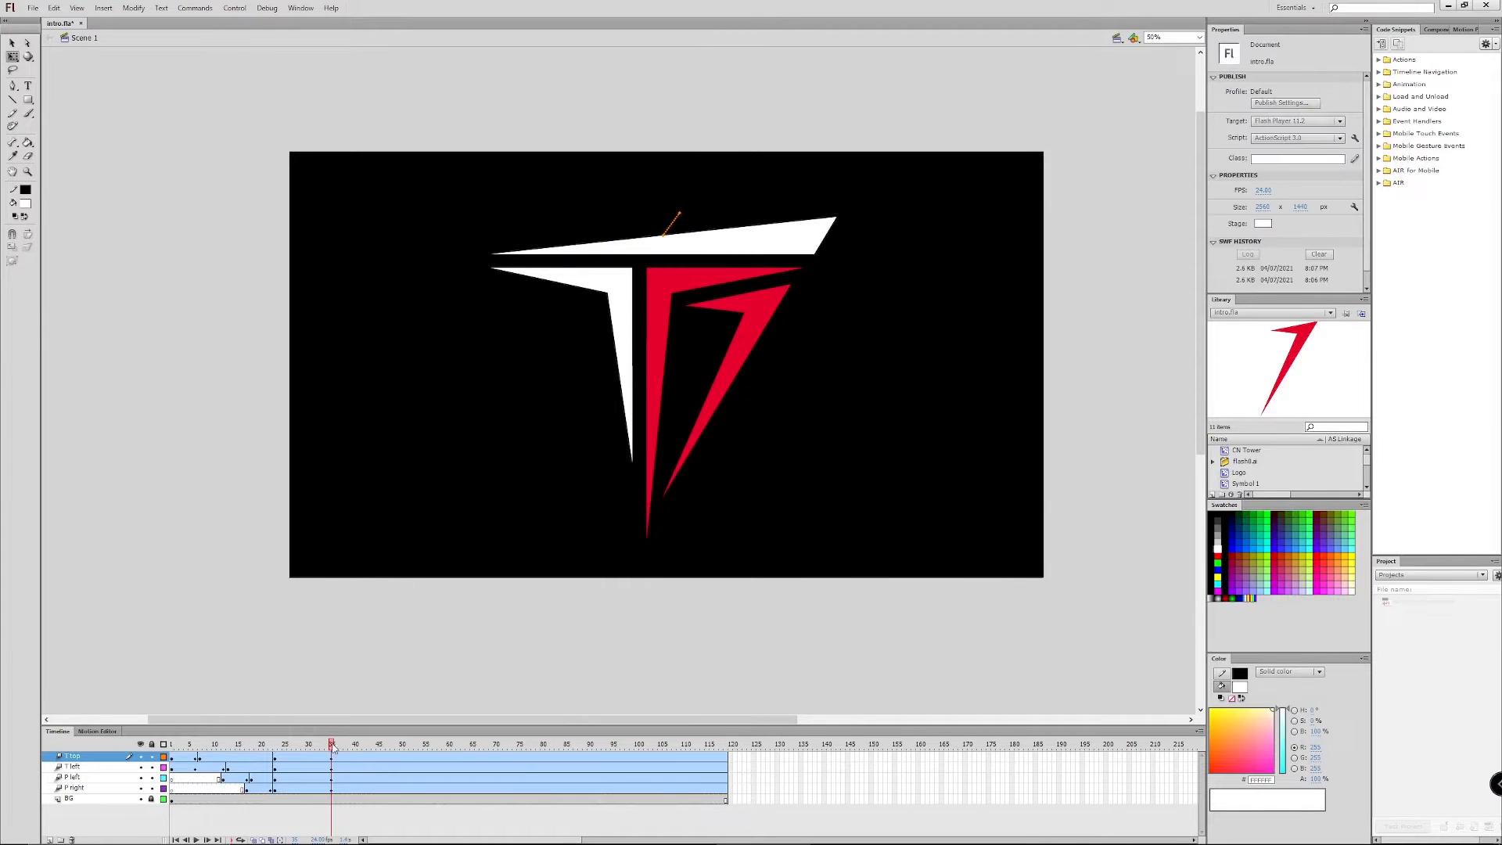
pyautogui.click(340, 757)
pyautogui.moveTo(572, 82); pyautogui.dragTo(805, 319)
pyautogui.hotkey('shift', 'Up')
pyautogui.hotkey('shift', 'Up')
pyautogui.click(338, 746)
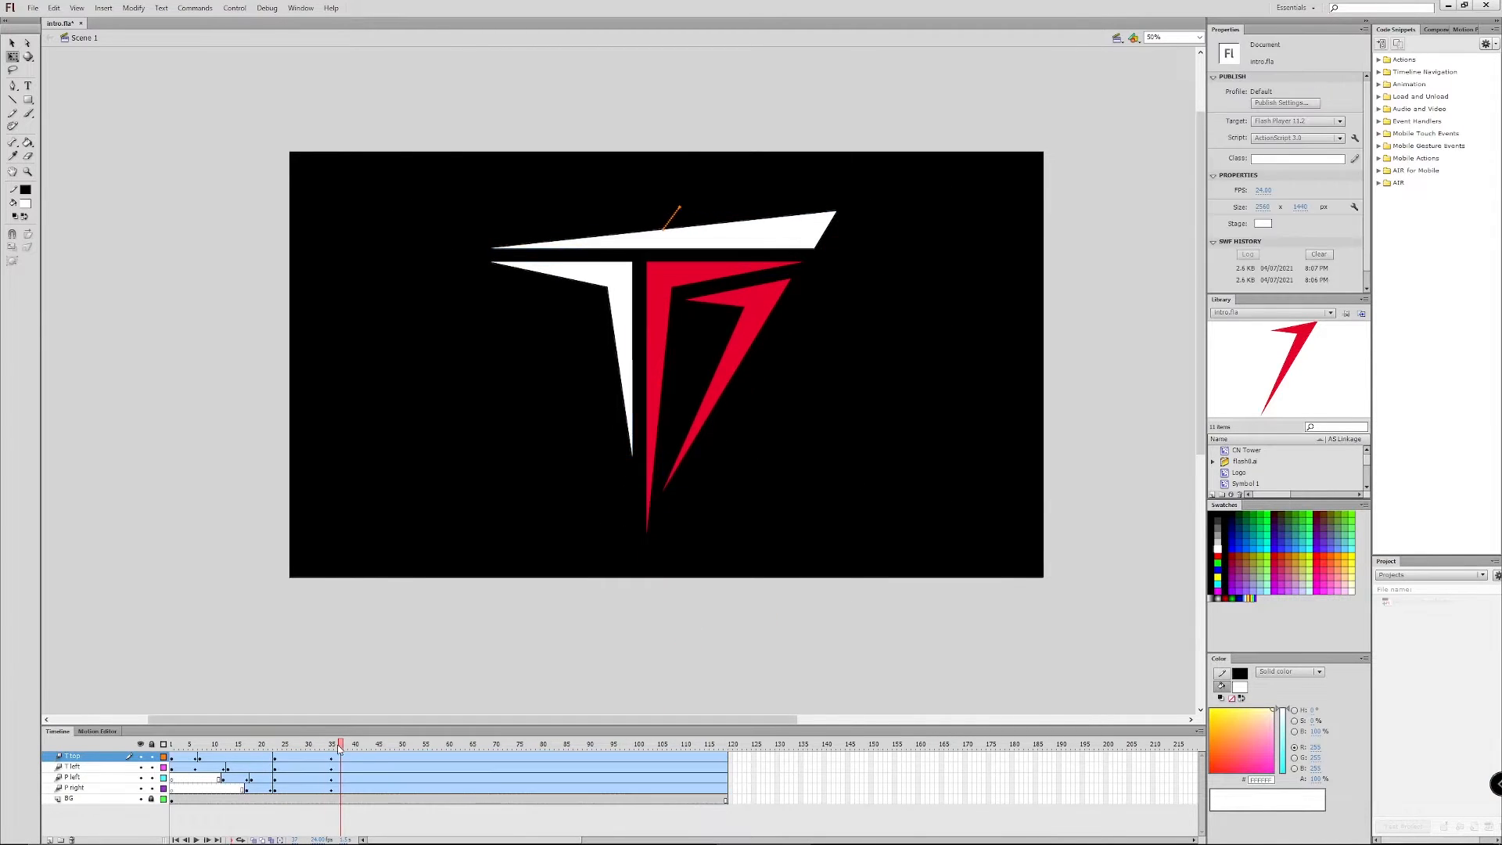
# Step: Try moving all four logo shapes further up at frame 37, and undo the move
pyautogui.moveTo(344, 762); pyautogui.dragTo(341, 747)
pyautogui.hotkey('ctrl', 'a')
pyautogui.moveTo(747, 315); pyautogui.dragTo(748, 296)
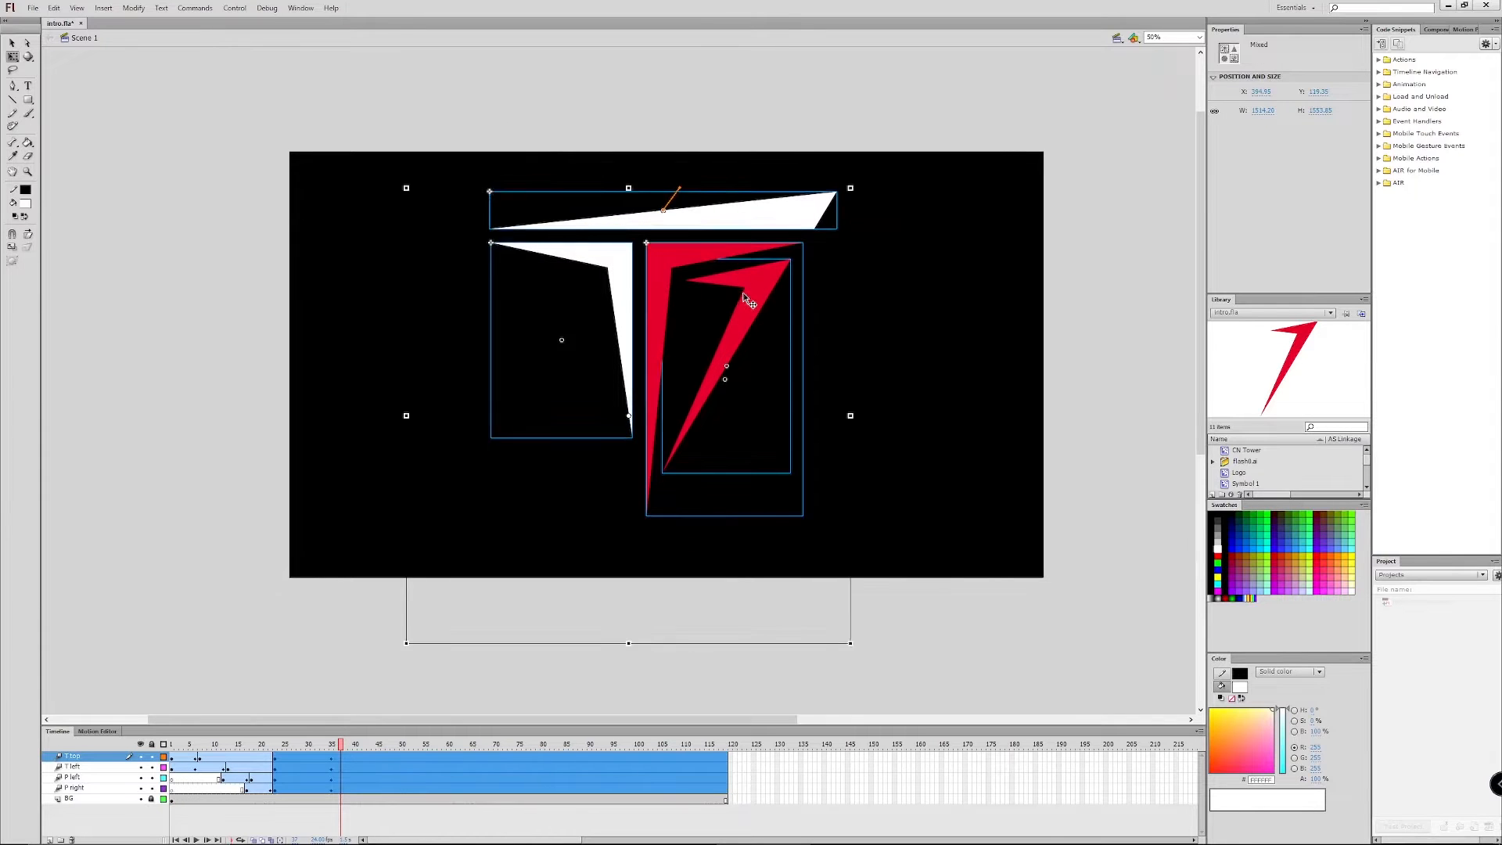
pyautogui.hotkey('ctrl', 'z')
pyautogui.hotkey('ctrl', 'z')
# Step: Split the motion tweens of all four logo layers right after frame 35
pyautogui.rightClick(336, 759)
pyautogui.click(379, 714)
pyautogui.rightClick(338, 770)
pyautogui.keyDown('ctrl'); pyautogui.rightClick(337, 769); pyautogui.keyUp('ctrl')
pyautogui.click(380, 724)
pyautogui.keyDown('ctrl'); pyautogui.rightClick(336, 780); pyautogui.keyUp('ctrl')
pyautogui.click(374, 732)
pyautogui.rightClick(336, 791)
pyautogui.click(368, 741)
# Step: Move all four logo shapes straight up about 90 px at frame 38
pyautogui.moveTo(362, 745); pyautogui.dragTo(345, 746)
pyautogui.hotkey('ctrl', 'a')
pyautogui.click(338, 748)
pyautogui.click(346, 755)
pyautogui.hotkey('ctrl', 'a')
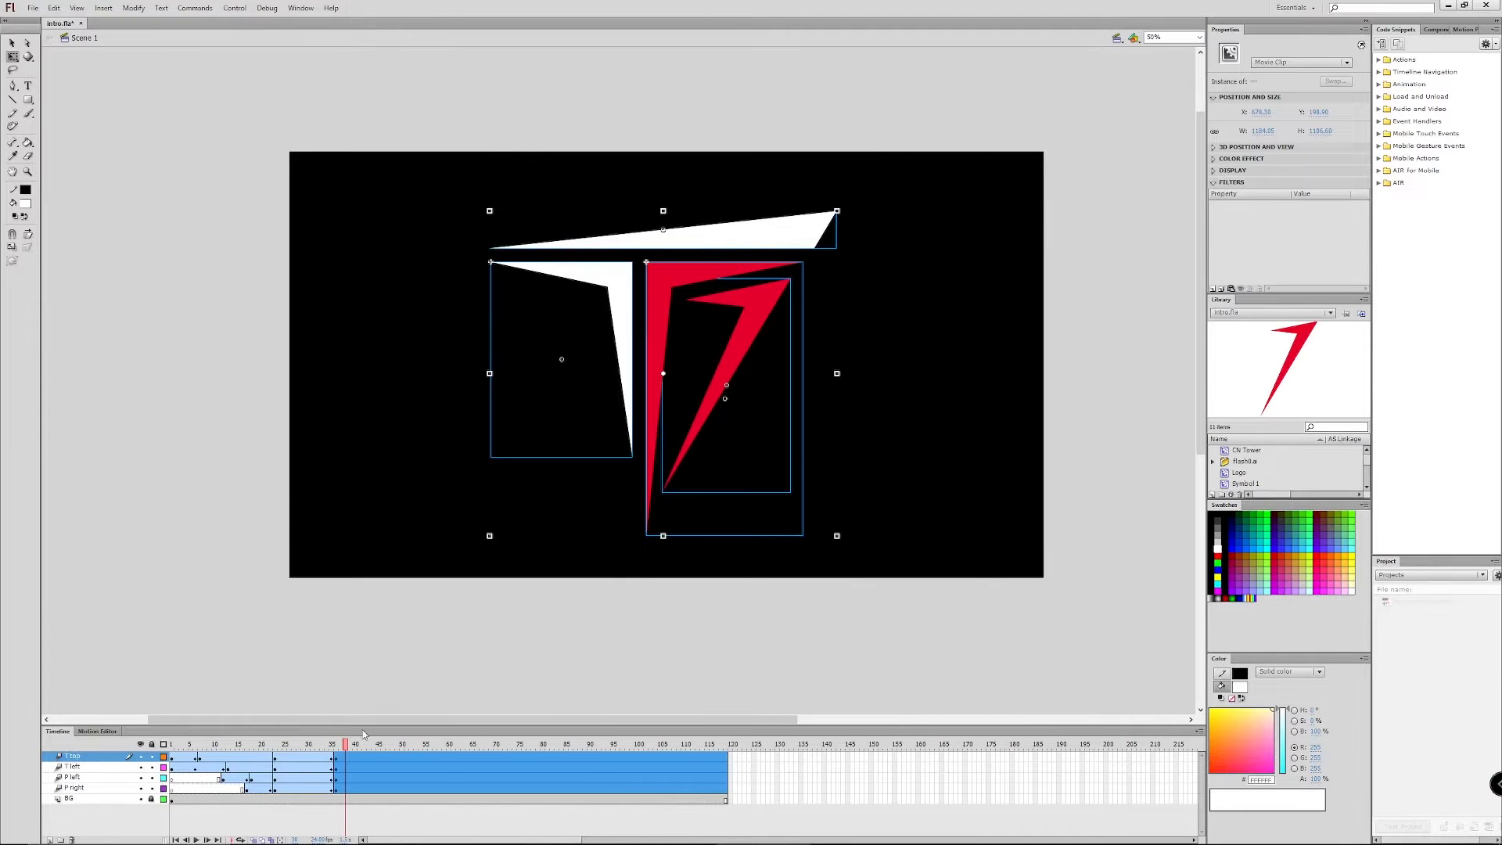
pyautogui.moveTo(712, 242); pyautogui.dragTo(712, 215)
pyautogui.moveTo(346, 745); pyautogui.dragTo(398, 745)
# Step: Split the motion tweens of the T top, T left, P left and P right layers at frame 39
pyautogui.click(350, 757)
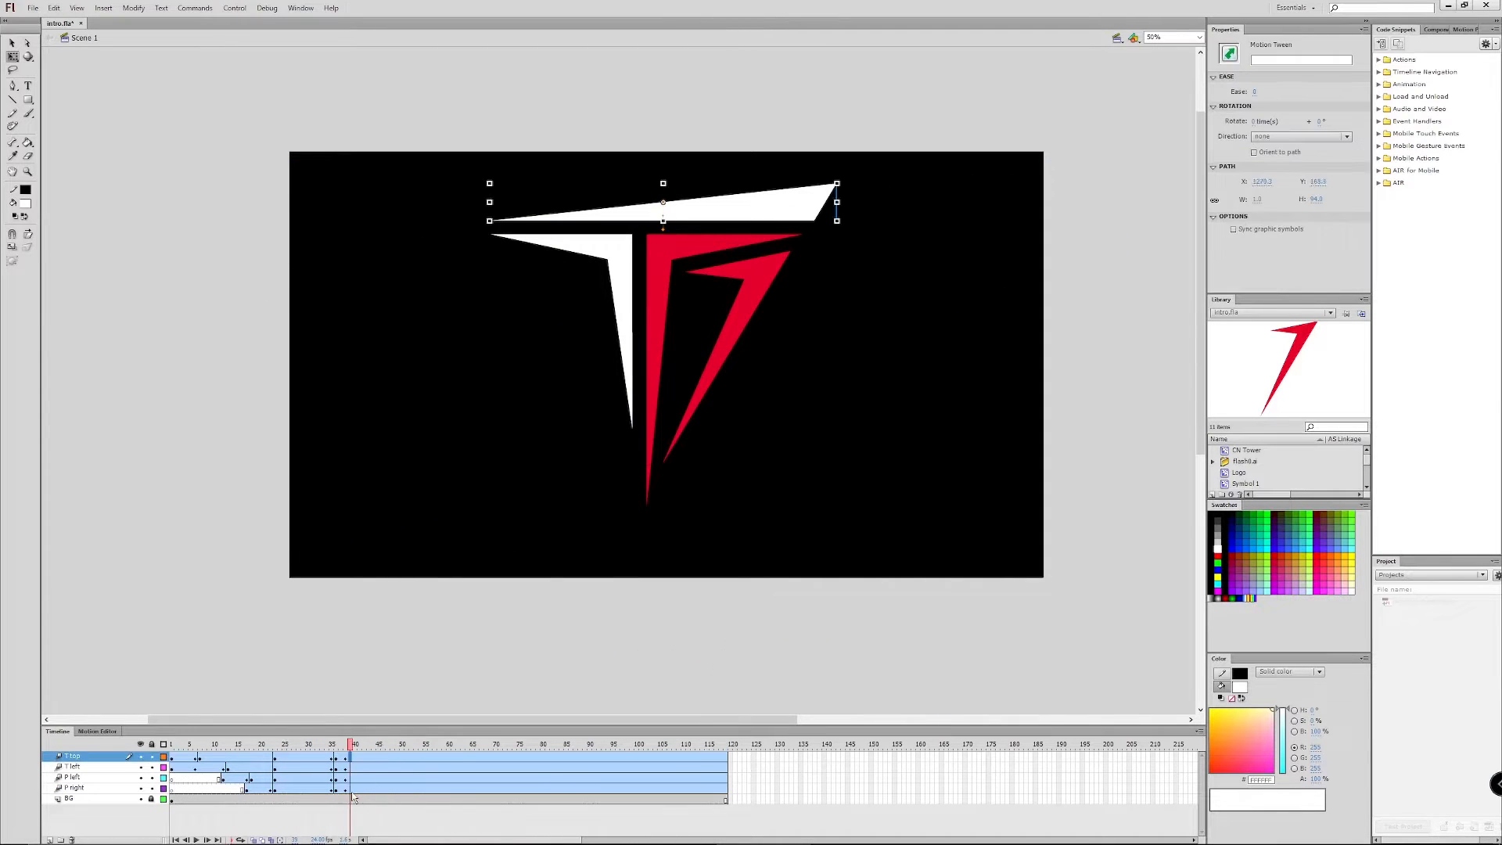
pyautogui.rightClick(351, 757)
pyautogui.click(395, 710)
pyautogui.rightClick(350, 767)
pyautogui.click(398, 720)
pyautogui.rightClick(350, 778)
pyautogui.click(397, 731)
pyautogui.rightClick(351, 789)
pyautogui.rightClick(350, 789)
pyautogui.click(403, 744)
pyautogui.hotkey('ctrl', 'a')
# Step: Try moving all four logo shapes down at frame 41 and preview the motion
pyautogui.moveTo(351, 745); pyautogui.dragTo(363, 749)
pyautogui.hotkey('ctrl', 'a')
pyautogui.moveTo(747, 277)
pyautogui.mouseDown()
pyautogui.moveTo(750, 328)
pyautogui.moveTo(766, 293)
pyautogui.mouseUp()
pyautogui.click(586, 661)
pyautogui.hotkey('ctrl', 'a')
pyautogui.moveTo(360, 745)
pyautogui.mouseDown()
pyautogui.moveTo(228, 747)
pyautogui.moveTo(504, 747)
pyautogui.moveTo(350, 747)
pyautogui.mouseUp()
pyautogui.hotkey('ctrl', 'a')
pyautogui.click(349, 758)
pyautogui.press('Return')
# Step: Try inserting a keyframe for all properties in the T top layer at frame 39 and play the animation
pyautogui.rightClick(349, 761)
pyautogui.click(352, 770)
pyautogui.click(350, 769)
pyautogui.click(446, 659)
pyautogui.click(350, 759)
pyautogui.rightClick(352, 764)
pyautogui.moveTo(456, 503)
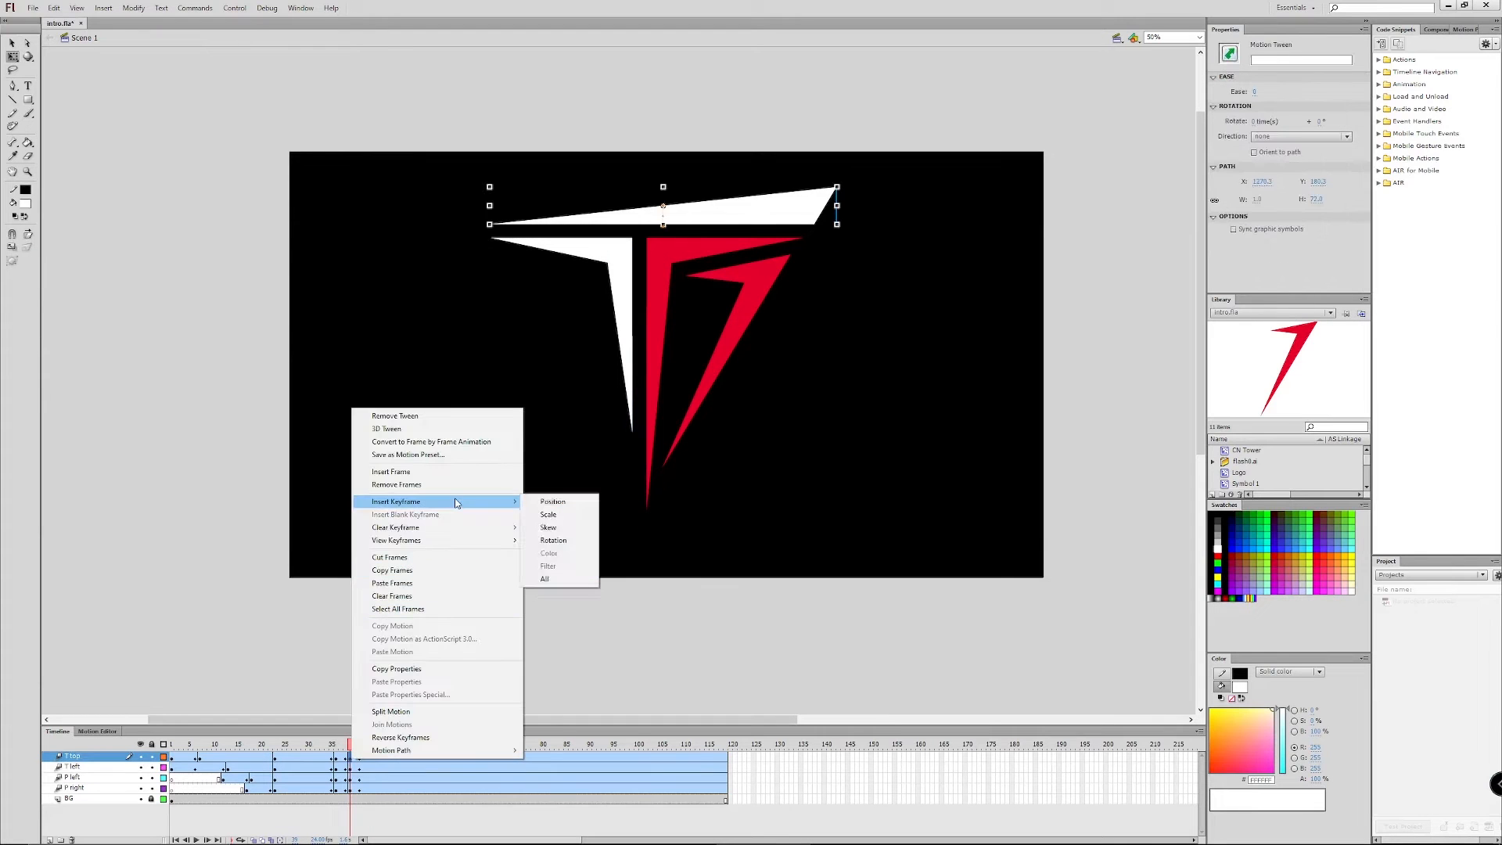
pyautogui.click(546, 579)
pyautogui.click(518, 658)
pyautogui.press('Return')
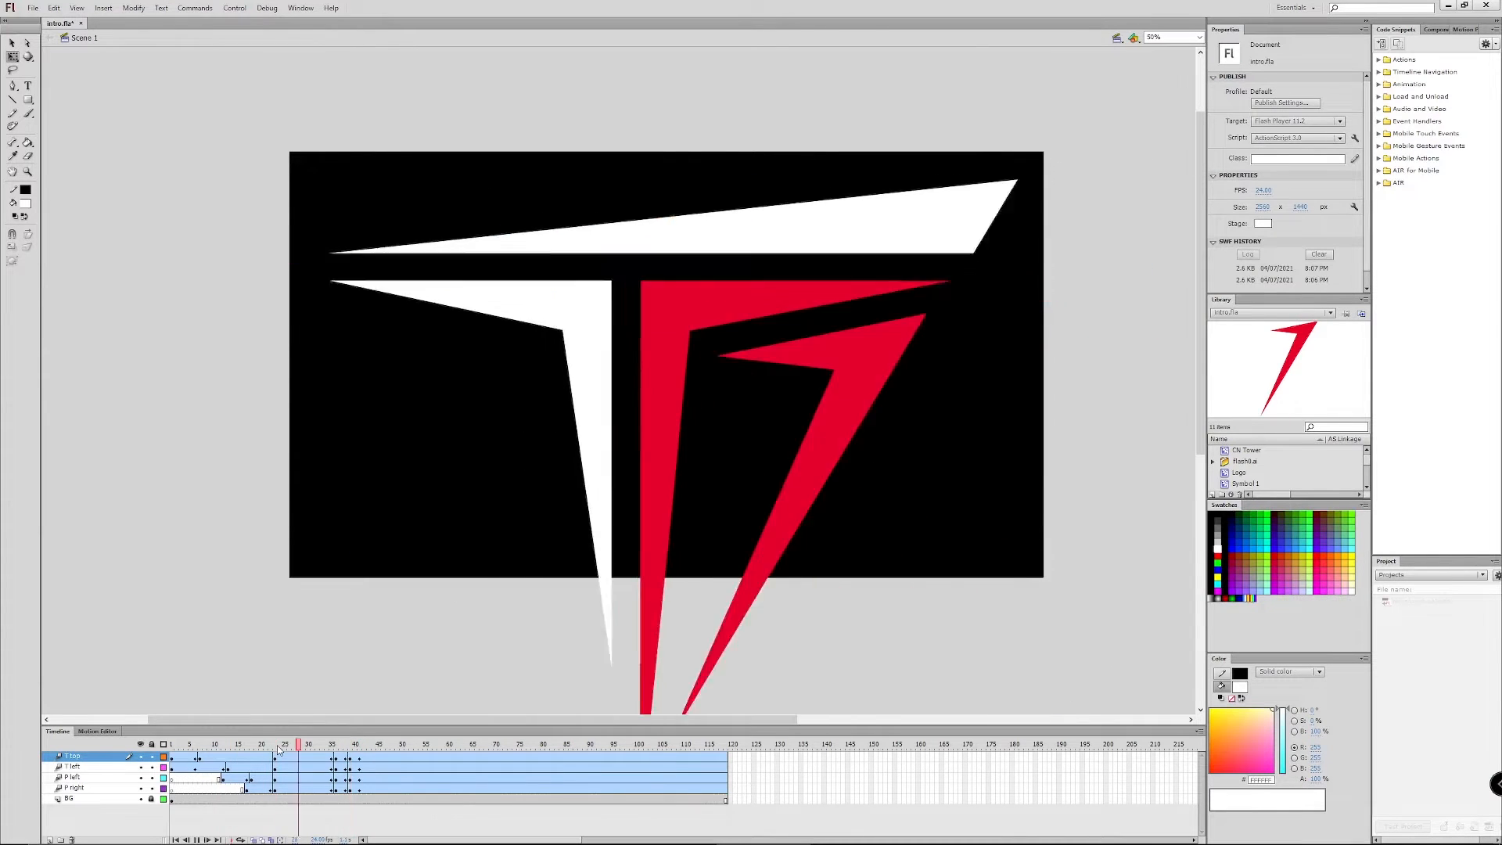
# Step: Undo the keyframe and shape movement edits made around frames 39 to 41
pyautogui.rightClick(359, 763)
pyautogui.click(407, 591)
pyautogui.hotkey('ctrl', 'z')
pyautogui.press(',')
pyautogui.press(',')
pyautogui.press(',')
pyautogui.press('.')
pyautogui.hotkey('ctrl', 'z')
pyautogui.hotkey('ctrl', 'z')
pyautogui.hotkey('ctrl', 'z')
pyautogui.hotkey('ctrl', 'z')
# Step: Split the motion tweens of all four logo layers at frame 41
pyautogui.click(364, 745)
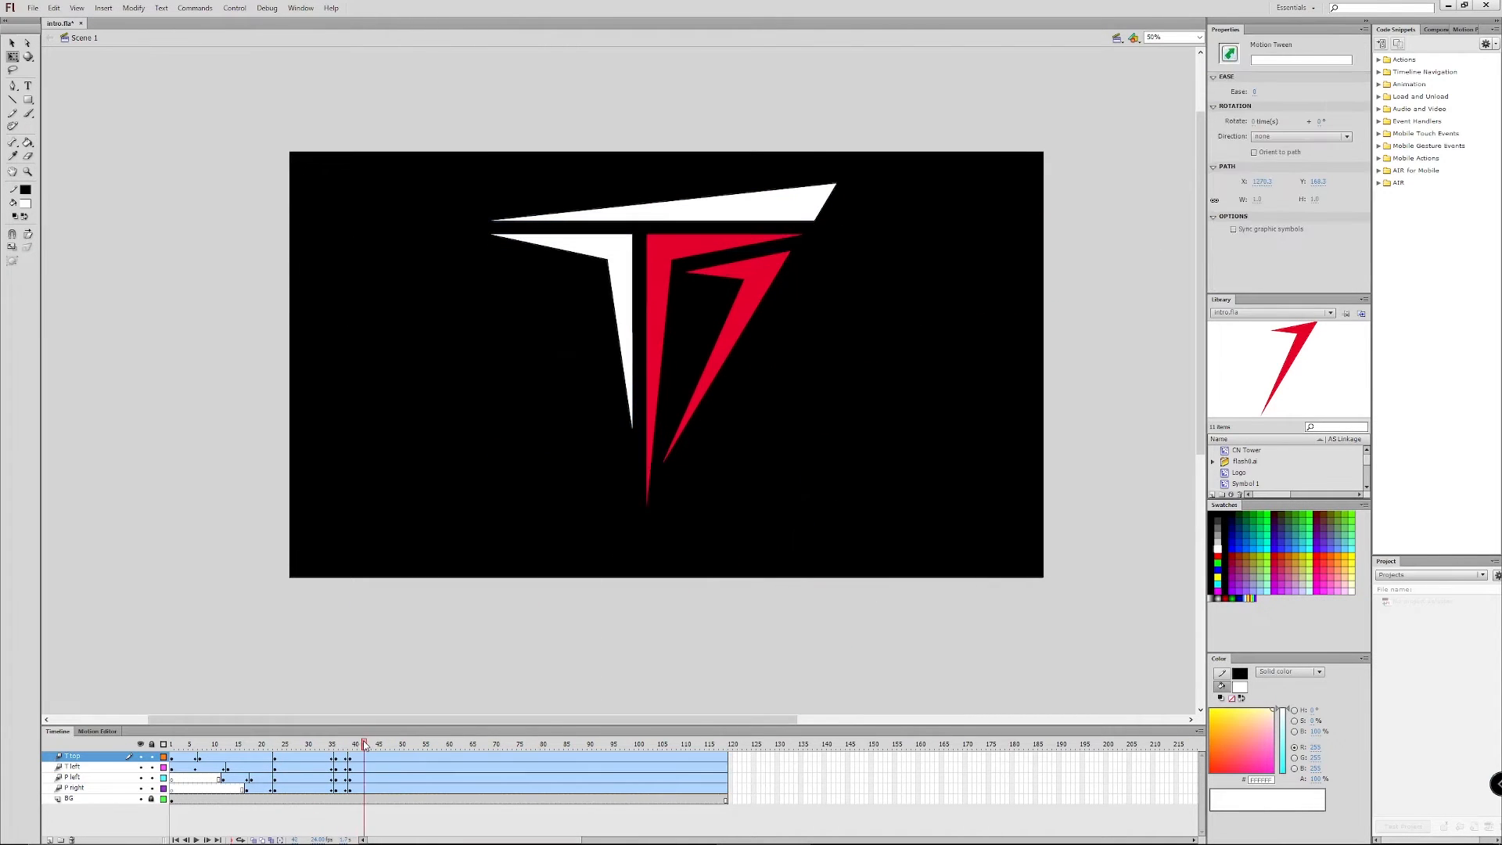
pyautogui.rightClick(360, 757)
pyautogui.click(361, 788)
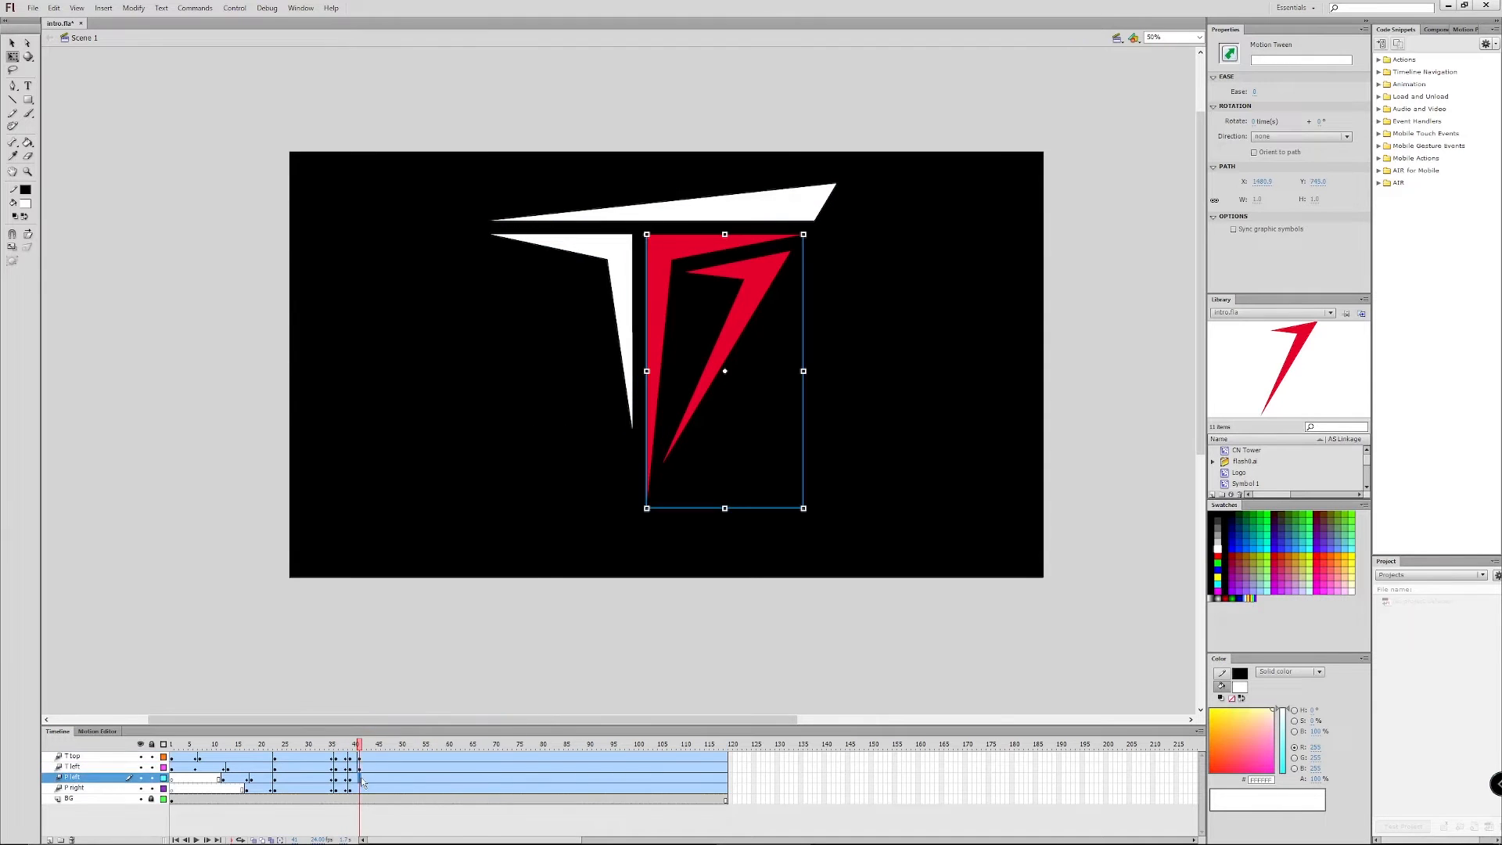
pyautogui.rightClick(362, 788)
pyautogui.click(403, 743)
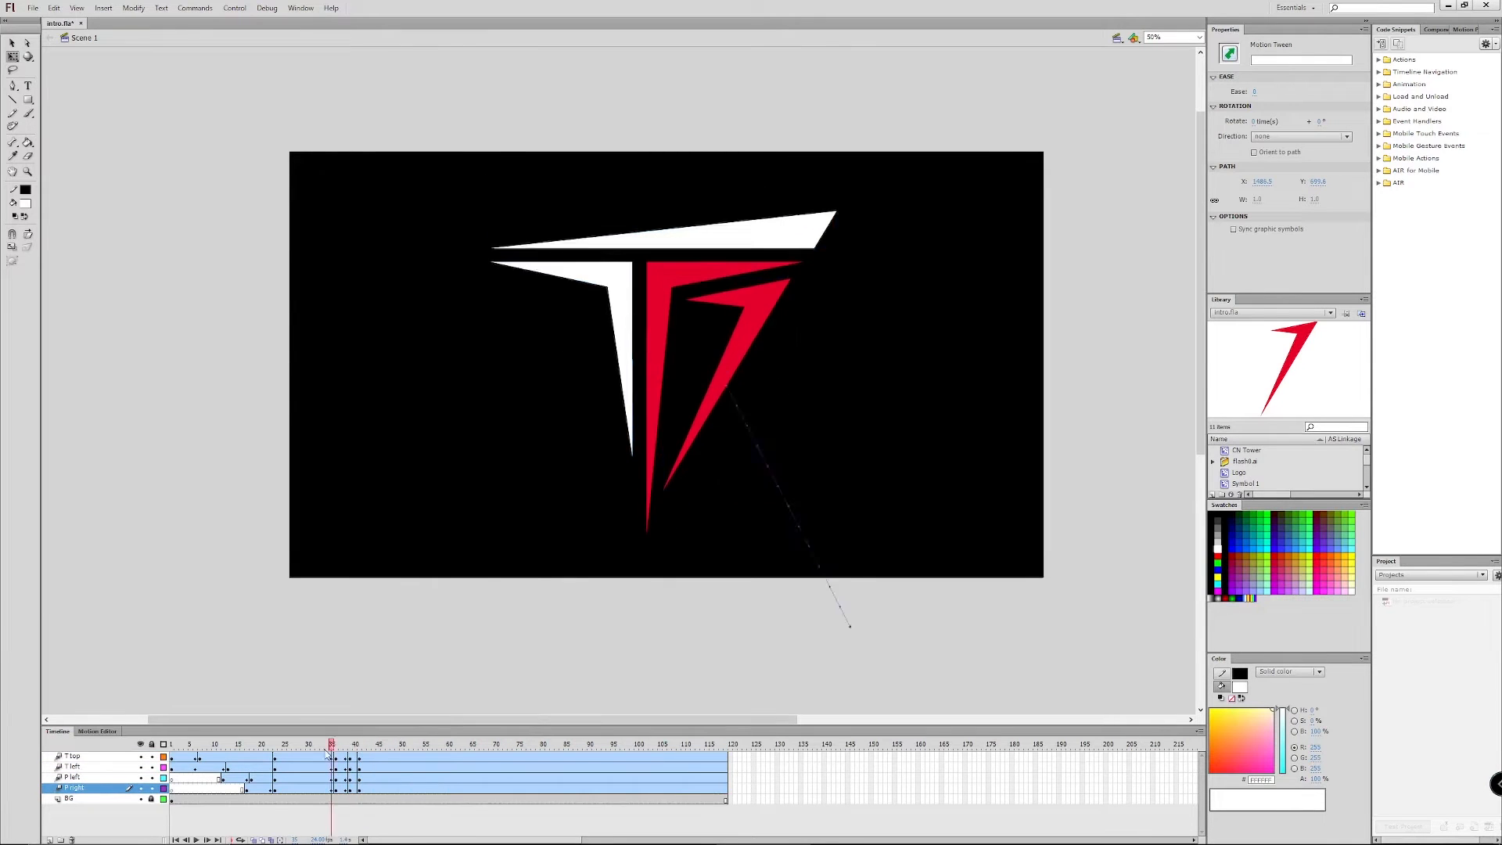
# Step: Insert a position keyframe in the T top layer at frame 41
pyautogui.rightClick(365, 760)
pyautogui.click(359, 763)
pyautogui.moveTo(359, 745)
pyautogui.mouseDown()
pyautogui.moveTo(316, 745)
pyautogui.moveTo(359, 745)
pyautogui.mouseUp()
pyautogui.rightClick(364, 759)
pyautogui.moveTo(508, 505)
pyautogui.click(554, 503)
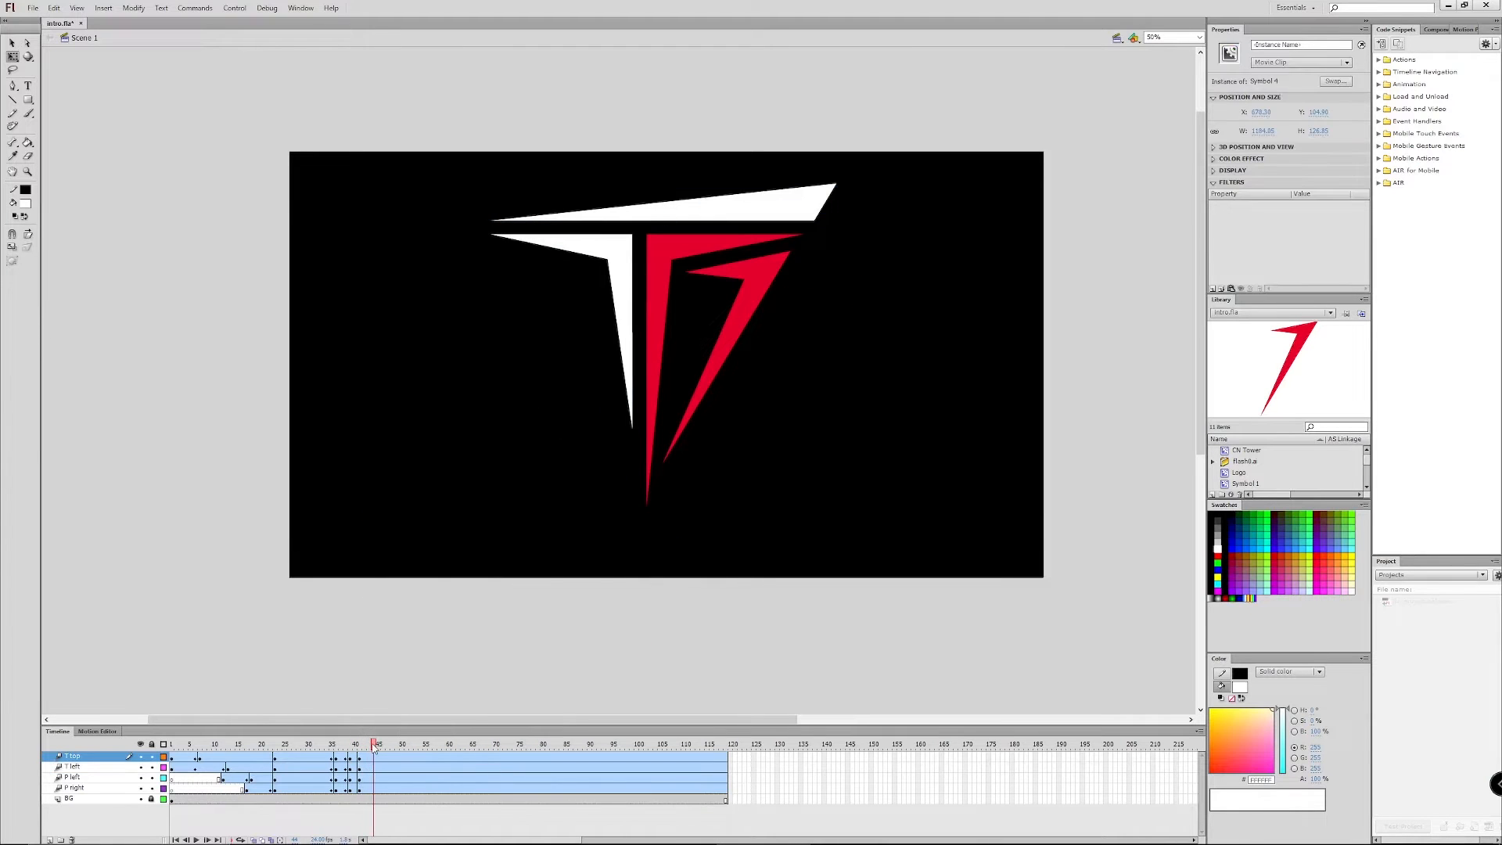
# Step: Move all four logo shapes down about 75 px at frame 45
pyautogui.rightClick(380, 760)
pyautogui.click(359, 595)
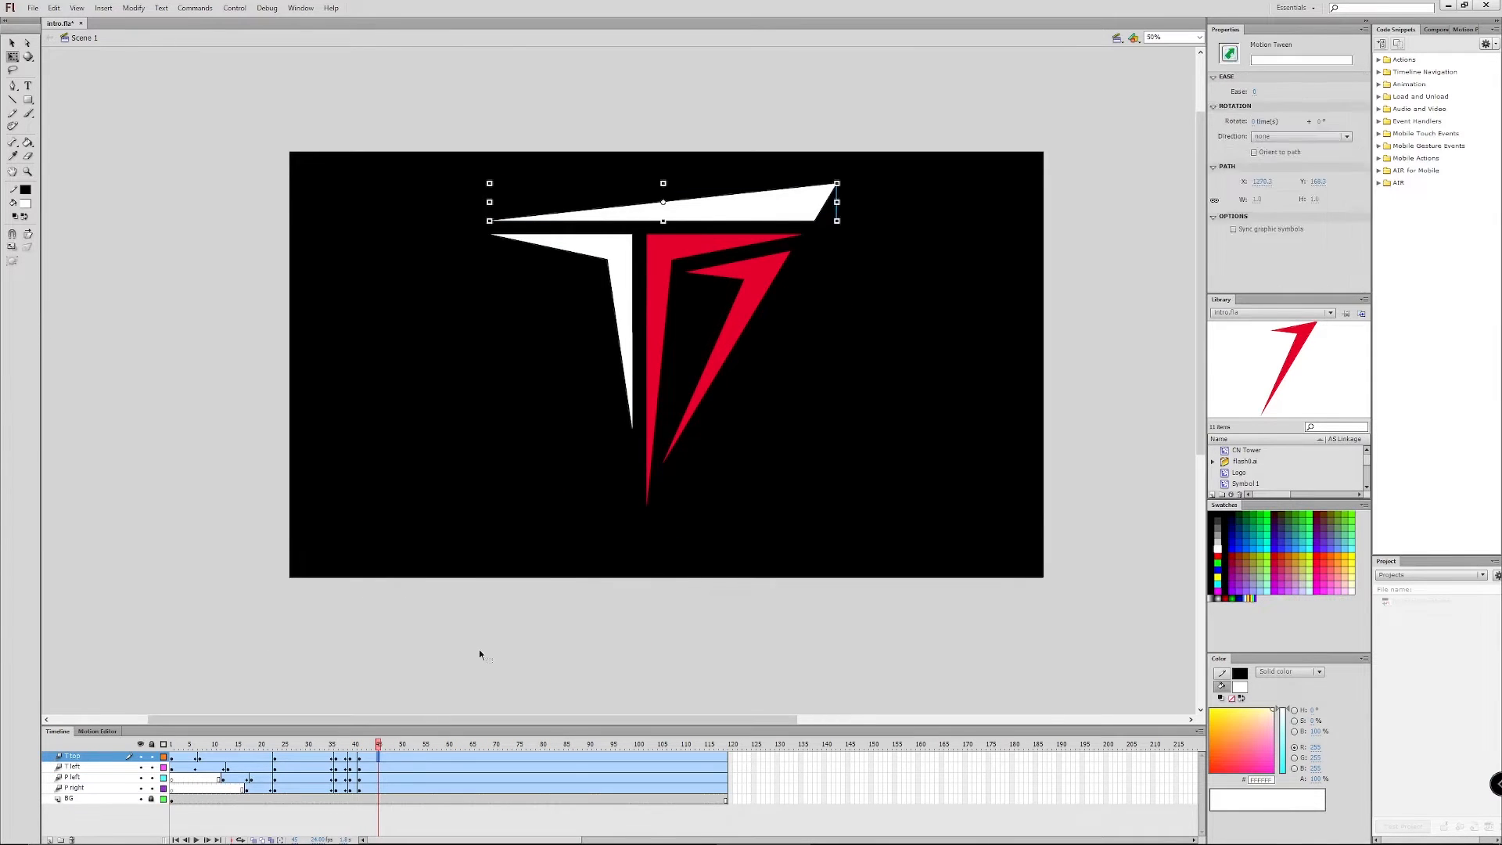
pyautogui.hotkey('ctrl', 'a')
pyautogui.moveTo(701, 215); pyautogui.dragTo(701, 238)
pyautogui.moveTo(379, 744)
pyautogui.mouseDown()
pyautogui.moveTo(394, 735)
pyautogui.moveTo(312, 740)
pyautogui.moveTo(434, 742)
pyautogui.moveTo(301, 739)
pyautogui.moveTo(441, 746)
pyautogui.moveTo(305, 745)
pyautogui.moveTo(365, 745)
pyautogui.mouseUp()
pyautogui.click(365, 758)
pyautogui.hotkey('ctrl', 'a')
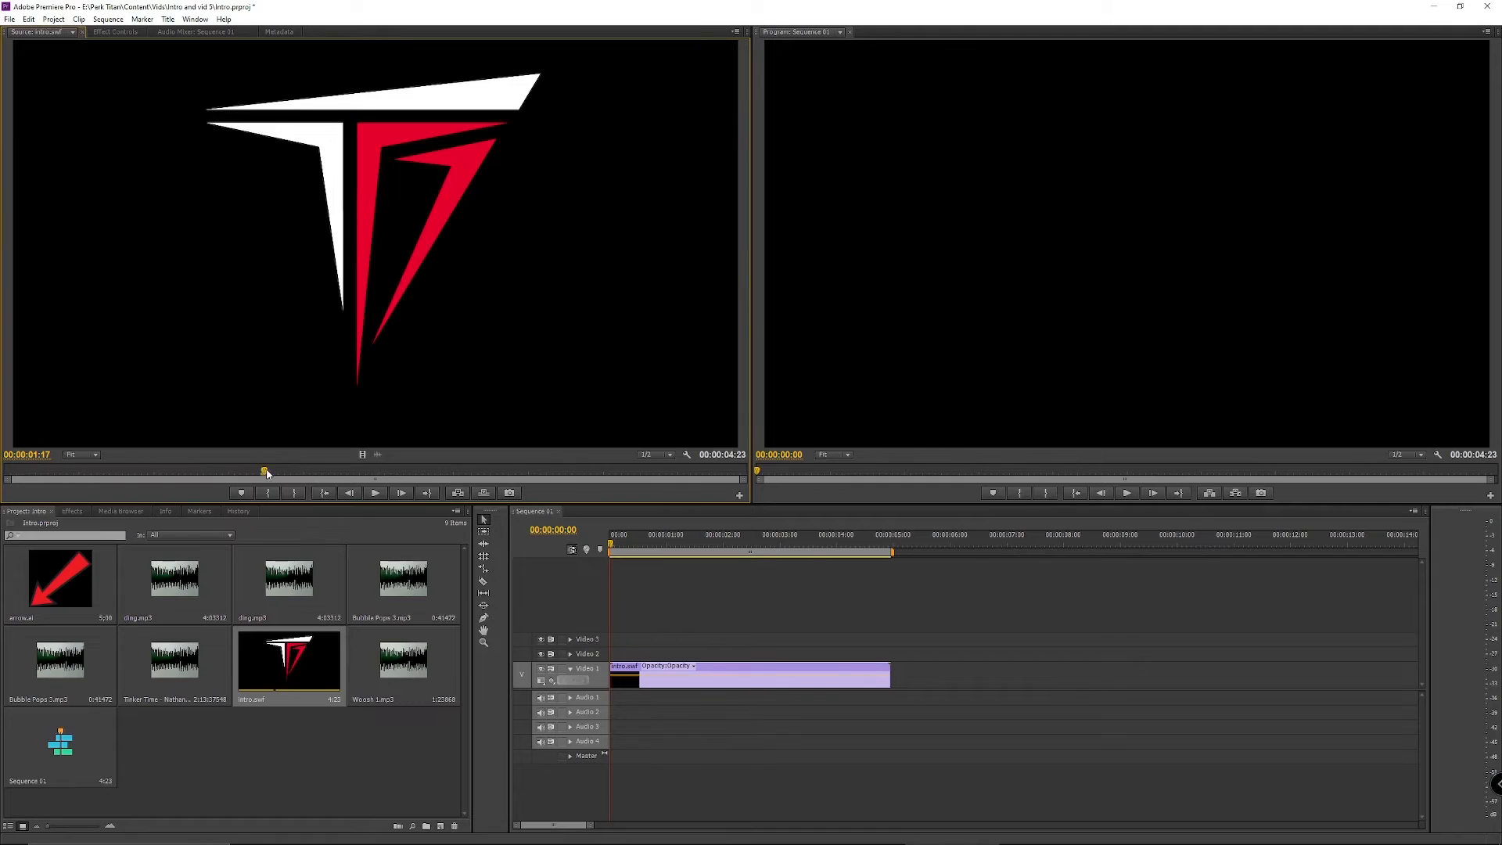
# Step: Switch to Premiere Pro, audition Woosh 1.mp3 and place it on the Audio 1 track near the sequence start
pyautogui.moveTo(266, 472); pyautogui.dragTo(86, 473)
pyautogui.doubleClick(403, 661)
pyautogui.click(375, 493)
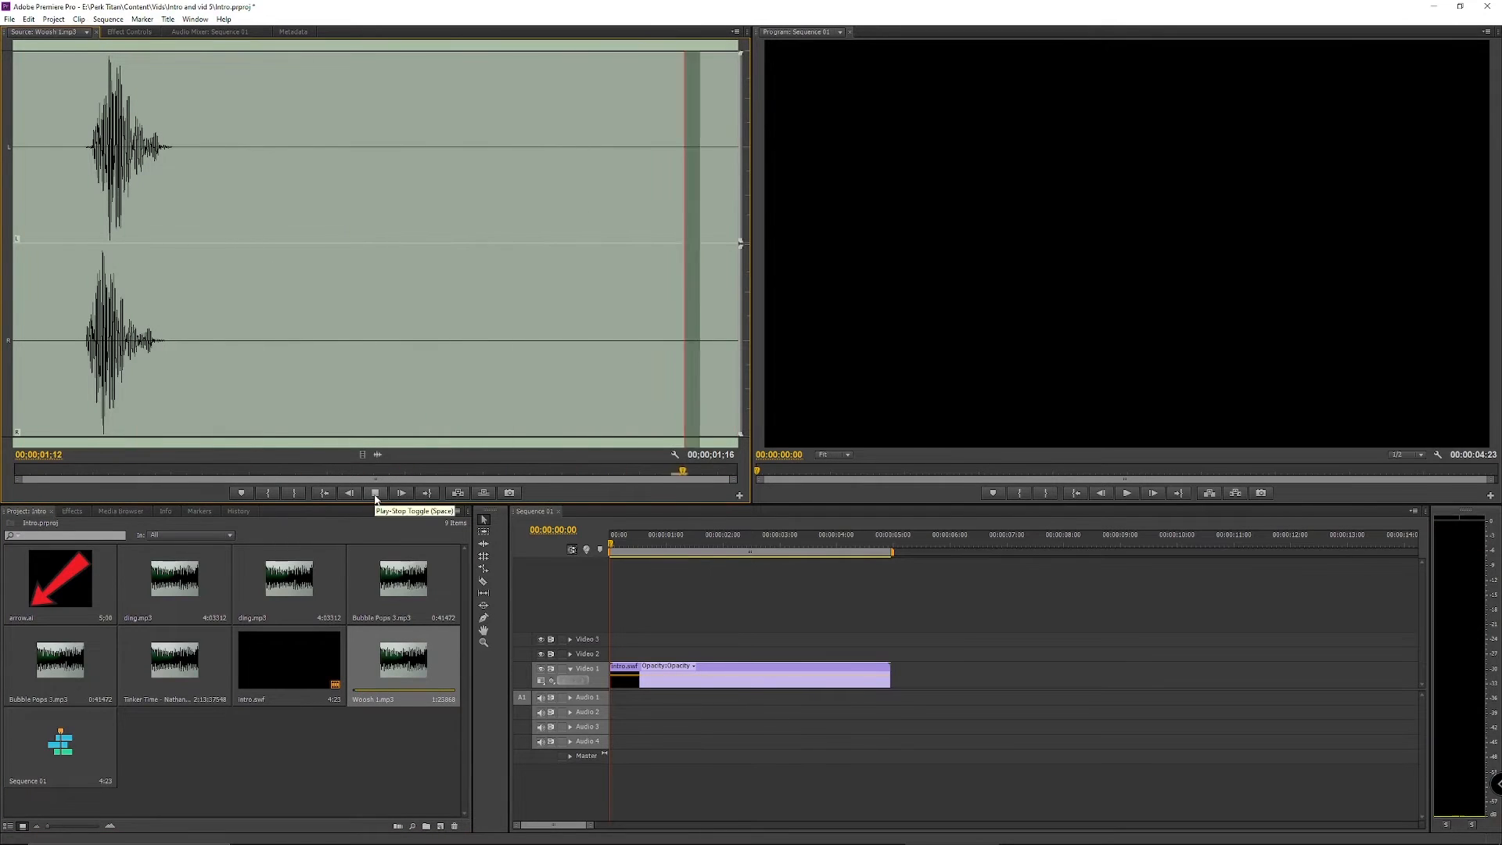
pyautogui.click(608, 548)
pyautogui.moveTo(403, 662); pyautogui.dragTo(626, 697)
pyautogui.moveTo(616, 548); pyautogui.dragTo(646, 547)
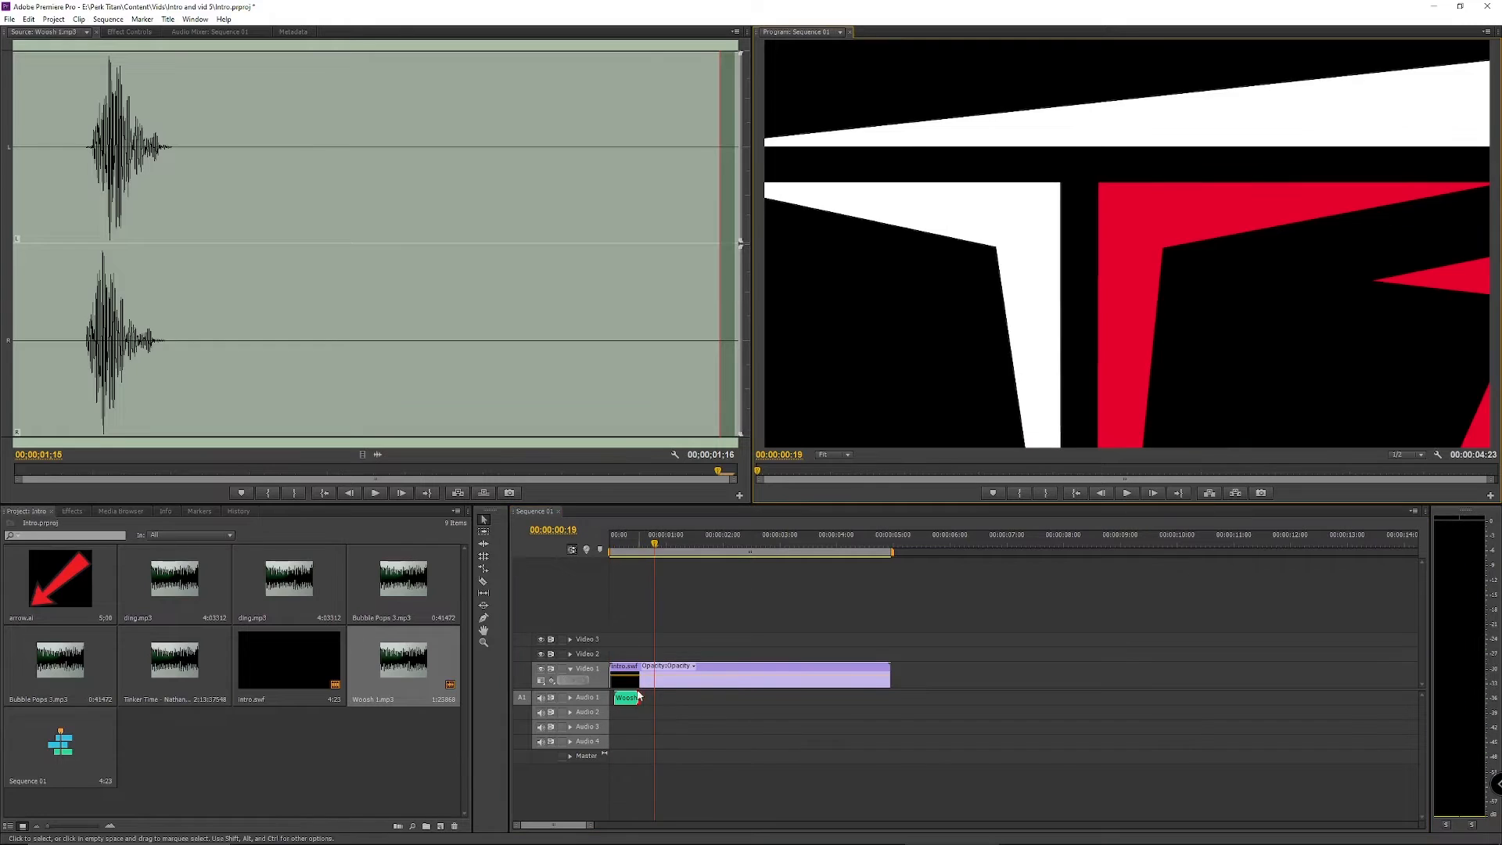
# Step: Shift the Woosh 1.mp3 clip on Audio 1 earlier toward the sequence start and play back the timing
pyautogui.click(609, 540)
pyautogui.moveTo(639, 695); pyautogui.dragTo(620, 698)
pyautogui.click(1127, 493)
pyautogui.click(610, 540)
pyautogui.click(1127, 493)
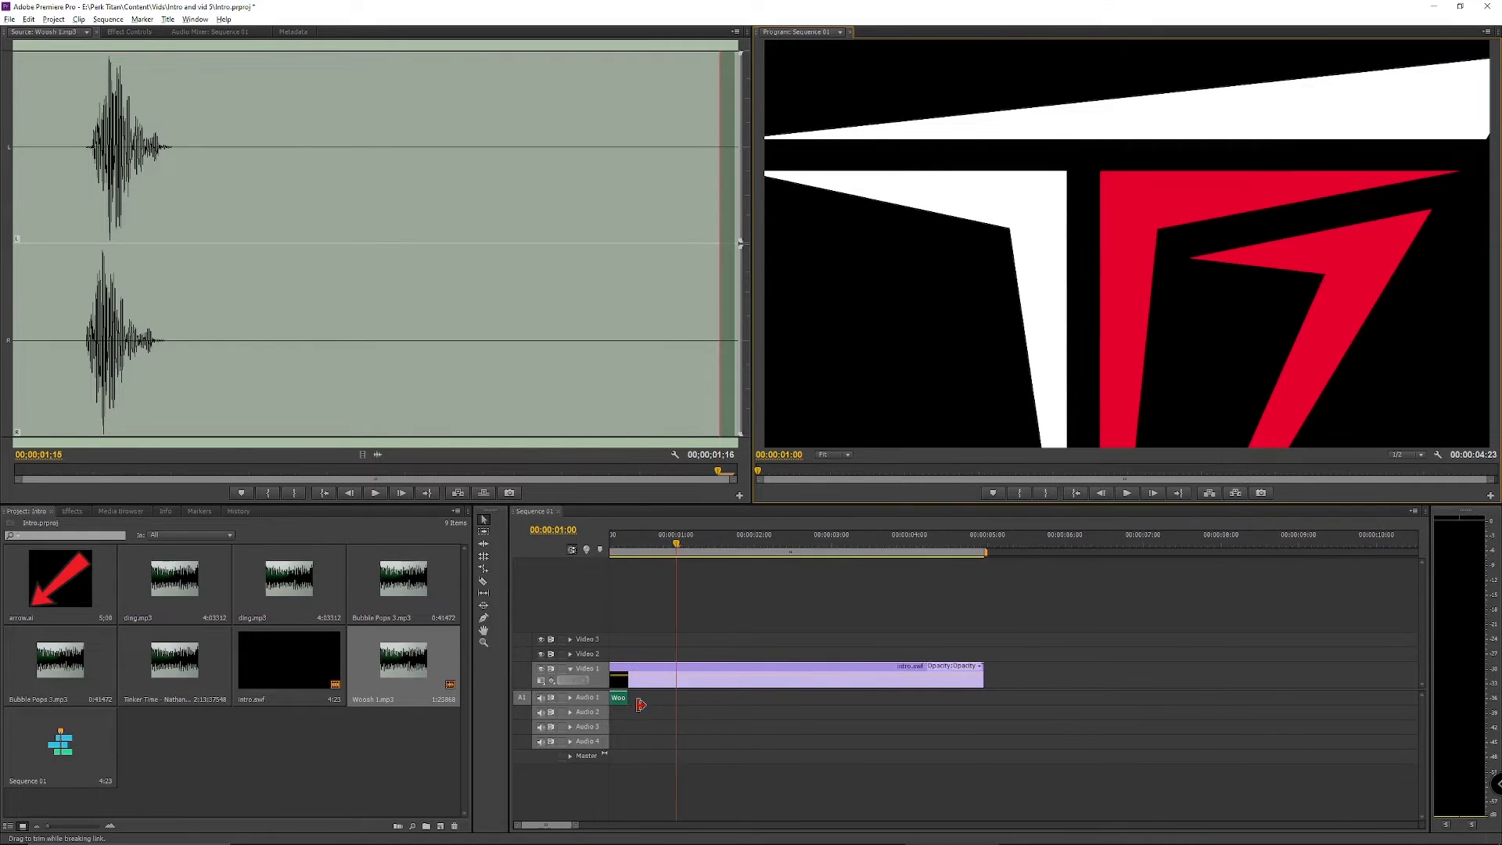
pyautogui.moveTo(573, 825); pyautogui.dragTo(514, 827)
pyautogui.moveTo(831, 543); pyautogui.dragTo(610, 543)
pyautogui.click(1126, 493)
pyautogui.click(639, 699)
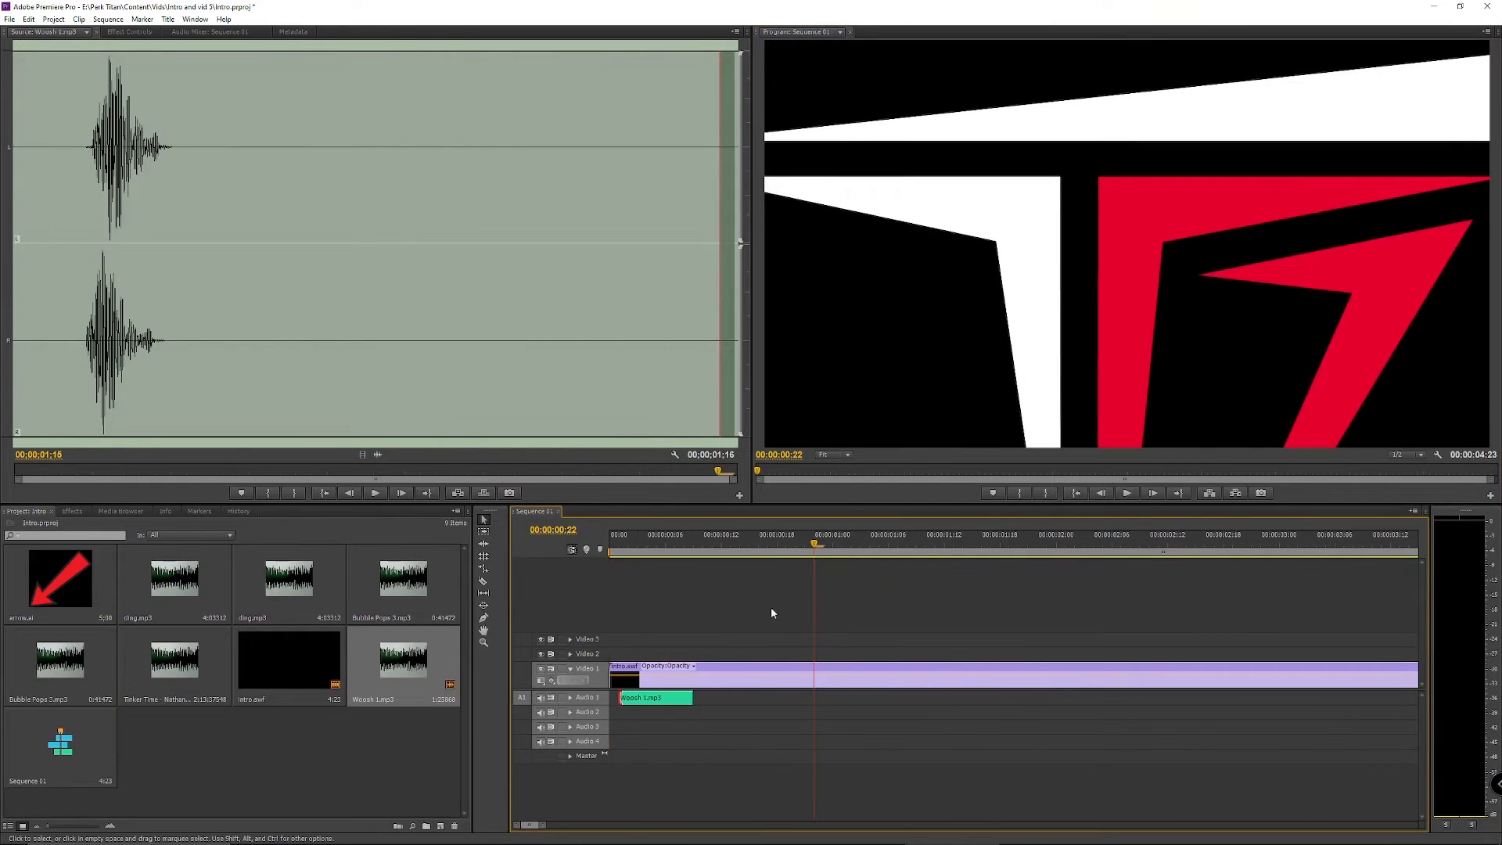
# Step: Nudge the whoosh clip on Audio 1 one frame earlier and replay the intro to check its sync
pyautogui.click(771, 614)
pyautogui.moveTo(814, 543); pyautogui.dragTo(610, 543)
pyautogui.click(1127, 493)
pyautogui.moveTo(833, 543); pyautogui.dragTo(609, 543)
pyautogui.moveTo(626, 699); pyautogui.dragTo(617, 700)
pyautogui.click(1127, 493)
pyautogui.moveTo(842, 543); pyautogui.dragTo(609, 543)
pyautogui.click(1127, 493)
# Step: Try moving the whoosh clip on Audio 1 about three frames later, play it back and undo
pyautogui.moveTo(611, 697); pyautogui.dragTo(638, 701)
pyautogui.moveTo(798, 543); pyautogui.dragTo(609, 543)
pyautogui.click(1127, 493)
pyautogui.hotkey('ctrl', 'z')
pyautogui.hotkey('ctrl', 'z')
# Step: Move the whoosh clip on Audio 1 to start at 00:00:00:02 and play the sequence
pyautogui.click(744, 636)
pyautogui.moveTo(842, 543); pyautogui.dragTo(610, 543)
pyautogui.click(1126, 493)
pyautogui.moveTo(641, 698); pyautogui.dragTo(659, 698)
pyautogui.click(612, 543)
pyautogui.click(1127, 492)
# Step: Add a second Woosh 1.mp3 clip on Audio 2, starting two frames after the first
pyautogui.moveTo(403, 660); pyautogui.dragTo(666, 712)
pyautogui.click(616, 543)
pyautogui.click(628, 545)
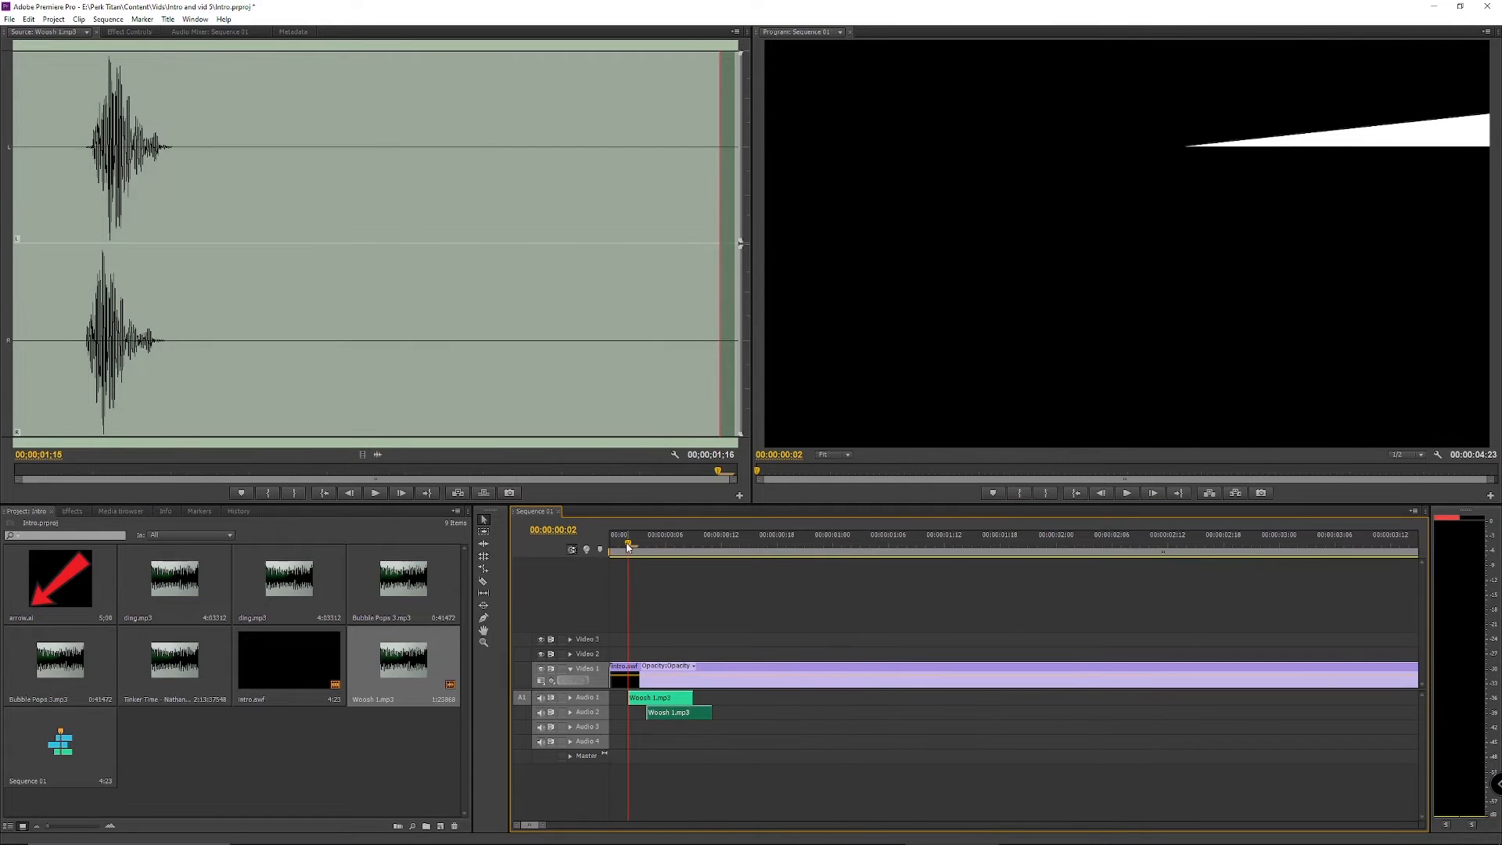
pyautogui.moveTo(665, 550); pyautogui.dragTo(778, 546)
pyautogui.moveTo(689, 712); pyautogui.dragTo(698, 713)
pyautogui.moveTo(705, 546); pyautogui.dragTo(799, 545)
# Step: Paste a third whoosh clip, place it on Audio 3 two frames after the second and play the sequence
pyautogui.hotkey('ctrl', 'v')
pyautogui.moveTo(819, 698); pyautogui.dragTo(691, 715)
pyautogui.moveTo(701, 554); pyautogui.dragTo(610, 548)
pyautogui.click(1126, 493)
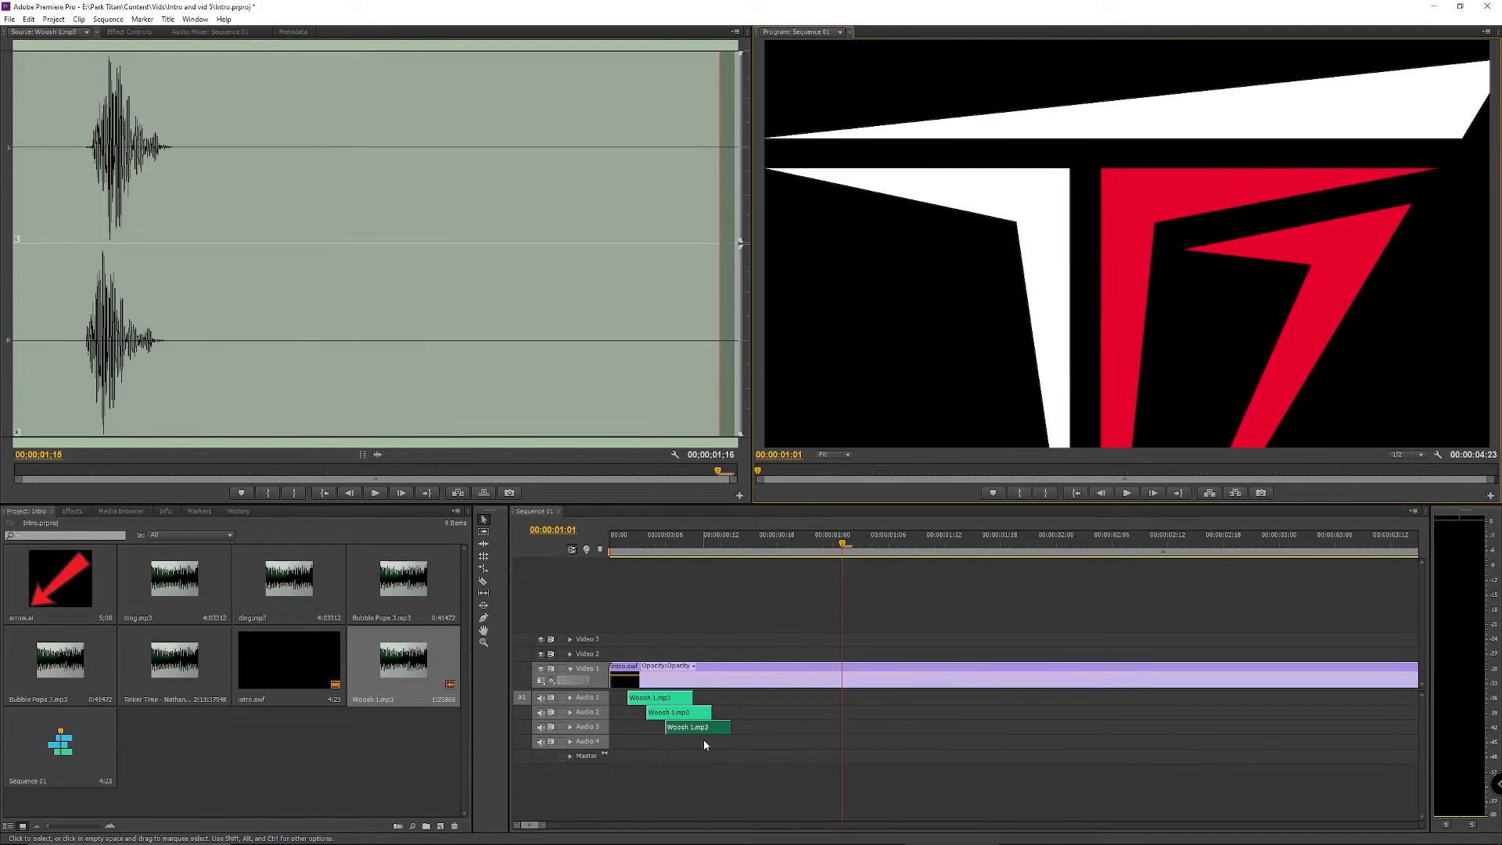
# Step: Nudge the Audio 3 clip later, paste a fourth whoosh clip onto Audio 4 and play the sequence
pyautogui.moveTo(720, 727); pyautogui.dragTo(729, 726)
pyautogui.hotkey('ctrl', 'v')
pyautogui.moveTo(881, 697); pyautogui.dragTo(731, 741)
pyautogui.click(696, 712)
pyautogui.moveTo(908, 543); pyautogui.dragTo(609, 546)
pyautogui.click(1128, 493)
# Step: Spread the whoosh clips on Audio 2, 3 and 4 later to match the shapes' slide-ins and play the sequence
pyautogui.moveTo(704, 546); pyautogui.dragTo(648, 565)
pyautogui.moveTo(670, 714); pyautogui.dragTo(680, 714)
pyautogui.moveTo(648, 548); pyautogui.dragTo(657, 547)
pyautogui.moveTo(679, 713); pyautogui.dragTo(716, 727)
pyautogui.moveTo(712, 741); pyautogui.dragTo(740, 741)
pyautogui.click(1128, 493)
pyautogui.click(1127, 494)
# Step: Shift the Audio 3 and Audio 4 clips later so the four whooshes start four frames apart, and replay the sequence
pyautogui.moveTo(821, 546); pyautogui.dragTo(648, 546)
pyautogui.moveTo(722, 727); pyautogui.dragTo(731, 727)
pyautogui.moveTo(748, 743); pyautogui.dragTo(766, 746)
pyautogui.click(1128, 493)
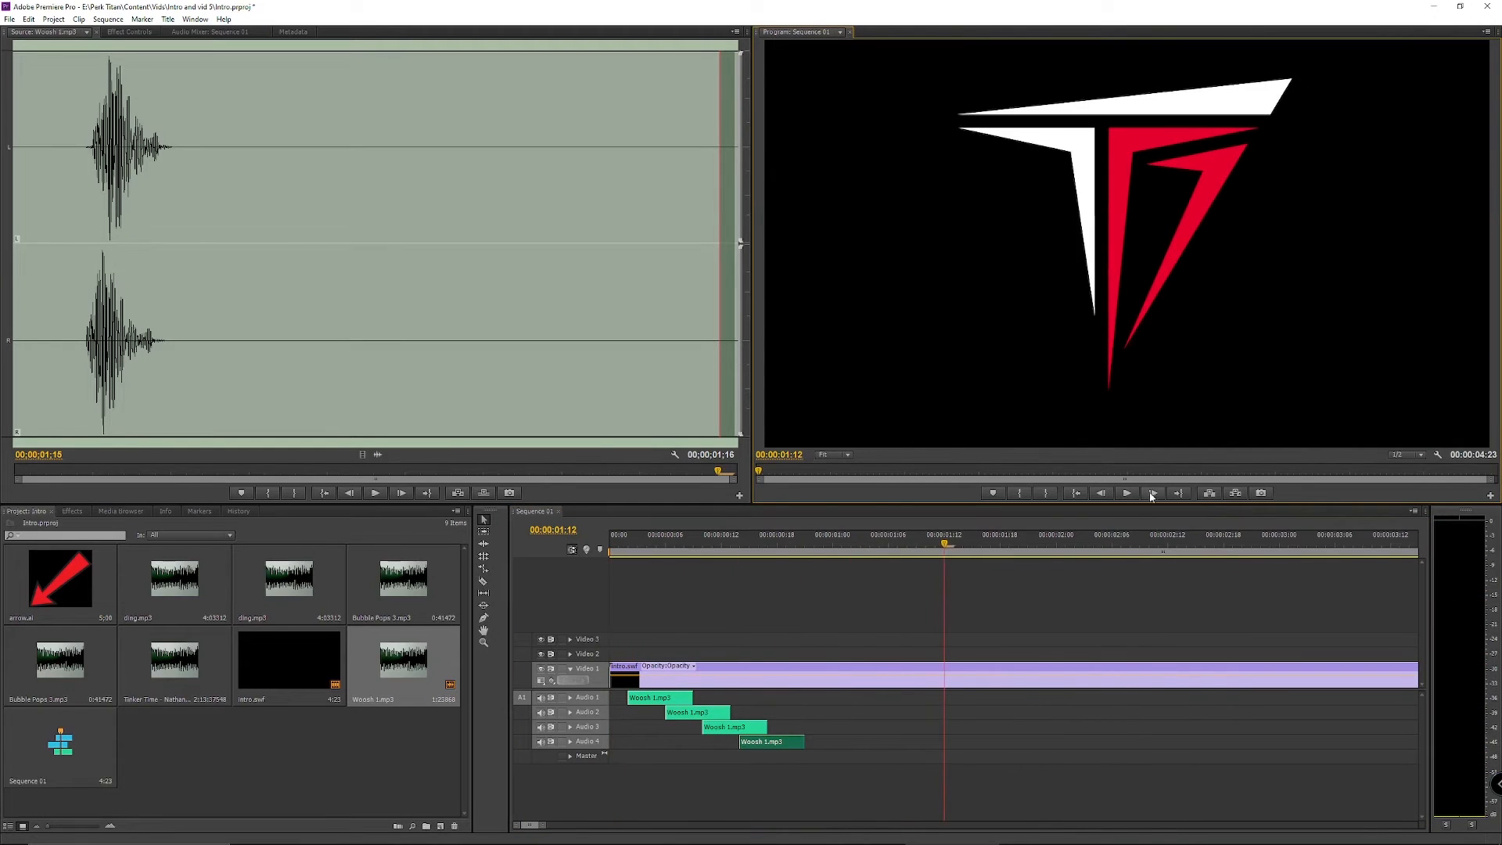
# Step: Preview the bubble pop sounds, place one on Audio 4 starting at about 00:00:01:19, and play the sequence
pyautogui.doubleClick(78, 667)
pyautogui.doubleClick(399, 583)
pyautogui.moveTo(78, 663); pyautogui.dragTo(1013, 739)
pyautogui.click(796, 545)
pyautogui.click(1126, 493)
pyautogui.click(946, 545)
pyautogui.click(1127, 493)
pyautogui.moveTo(659, 545); pyautogui.dragTo(610, 546)
pyautogui.click(1127, 493)
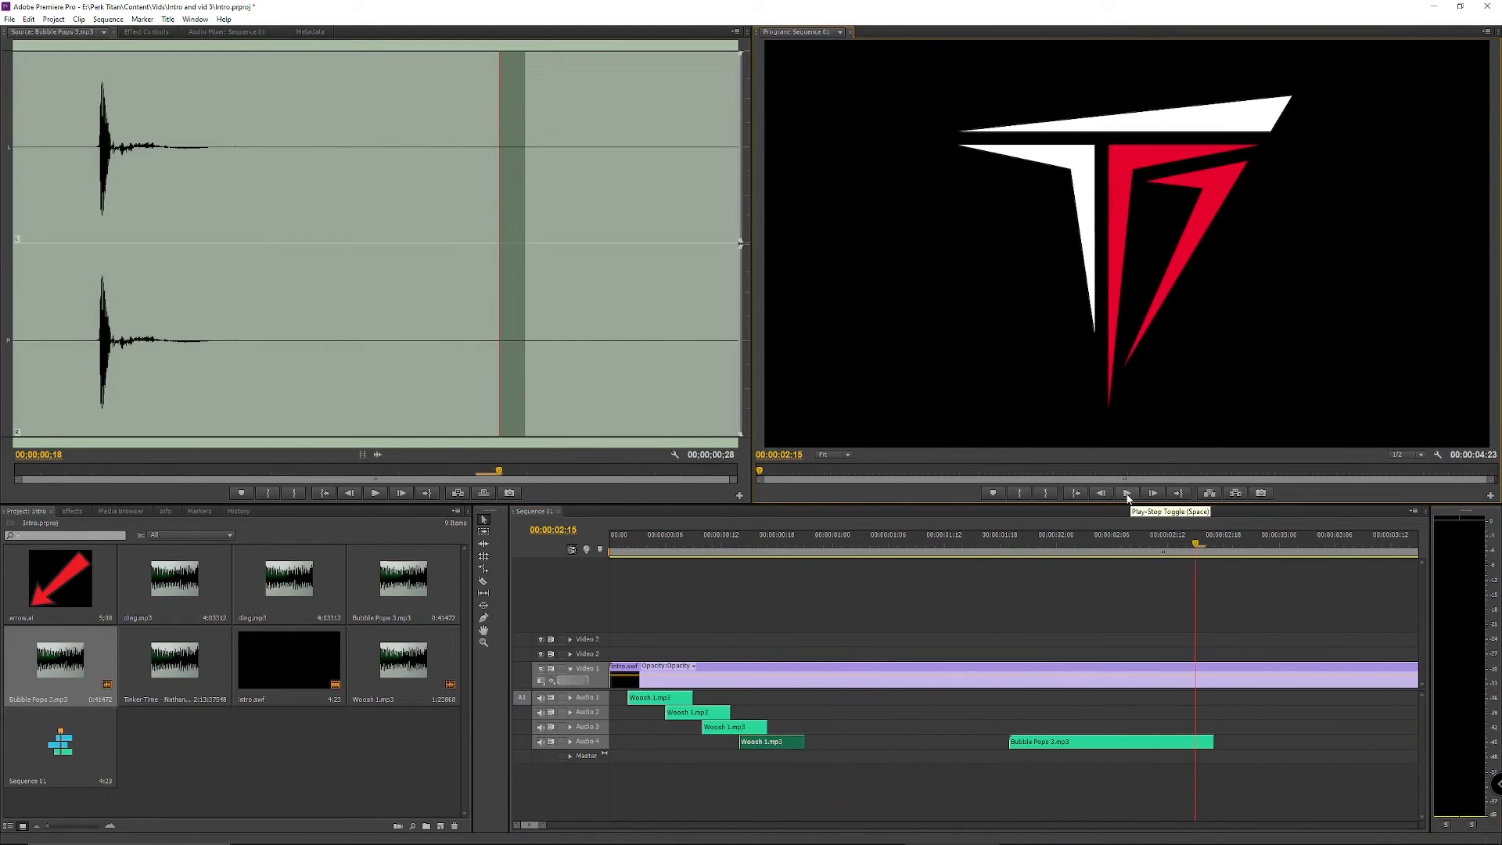
# Step: Try to nudge the bubble pop clip on Audio 4 slightly later and replay the sequence to check its timing
pyautogui.click(1121, 497)
pyautogui.click(1004, 742)
pyautogui.moveTo(1010, 742); pyautogui.dragTo(1020, 742)
pyautogui.click(915, 546)
pyautogui.click(1121, 496)
pyautogui.moveTo(1077, 545); pyautogui.dragTo(609, 545)
pyautogui.click(1127, 495)
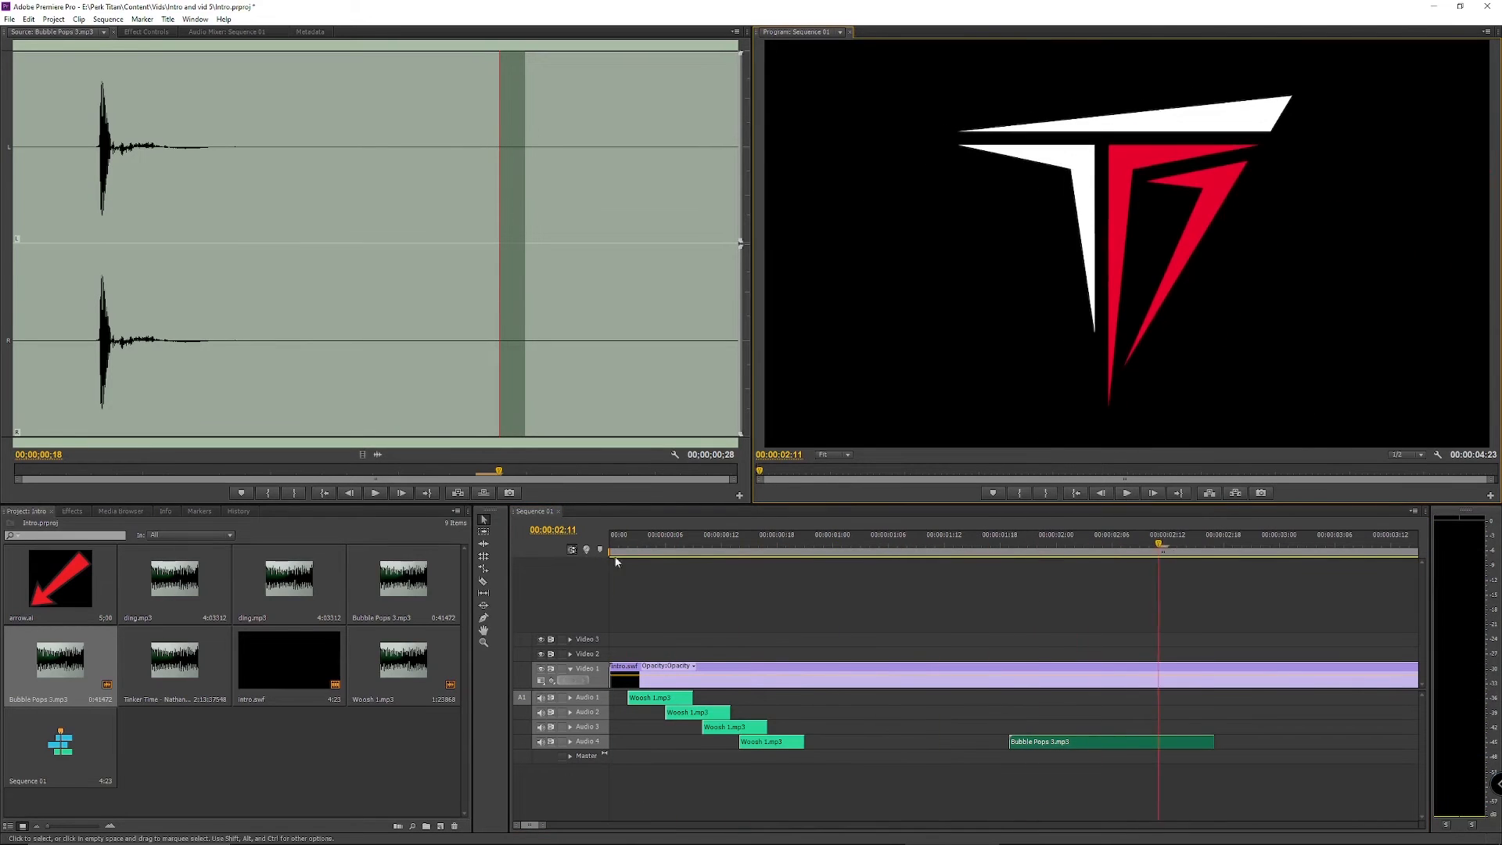
pyautogui.click(614, 548)
pyautogui.click(1127, 493)
pyautogui.doubleClick(1080, 742)
pyautogui.click(1126, 493)
# Step: Set the audio gain of the bubble pop clip on Audio 4 to -10 dB
pyautogui.rightClick(1056, 744)
pyautogui.click(1096, 595)
pyautogui.write('-')
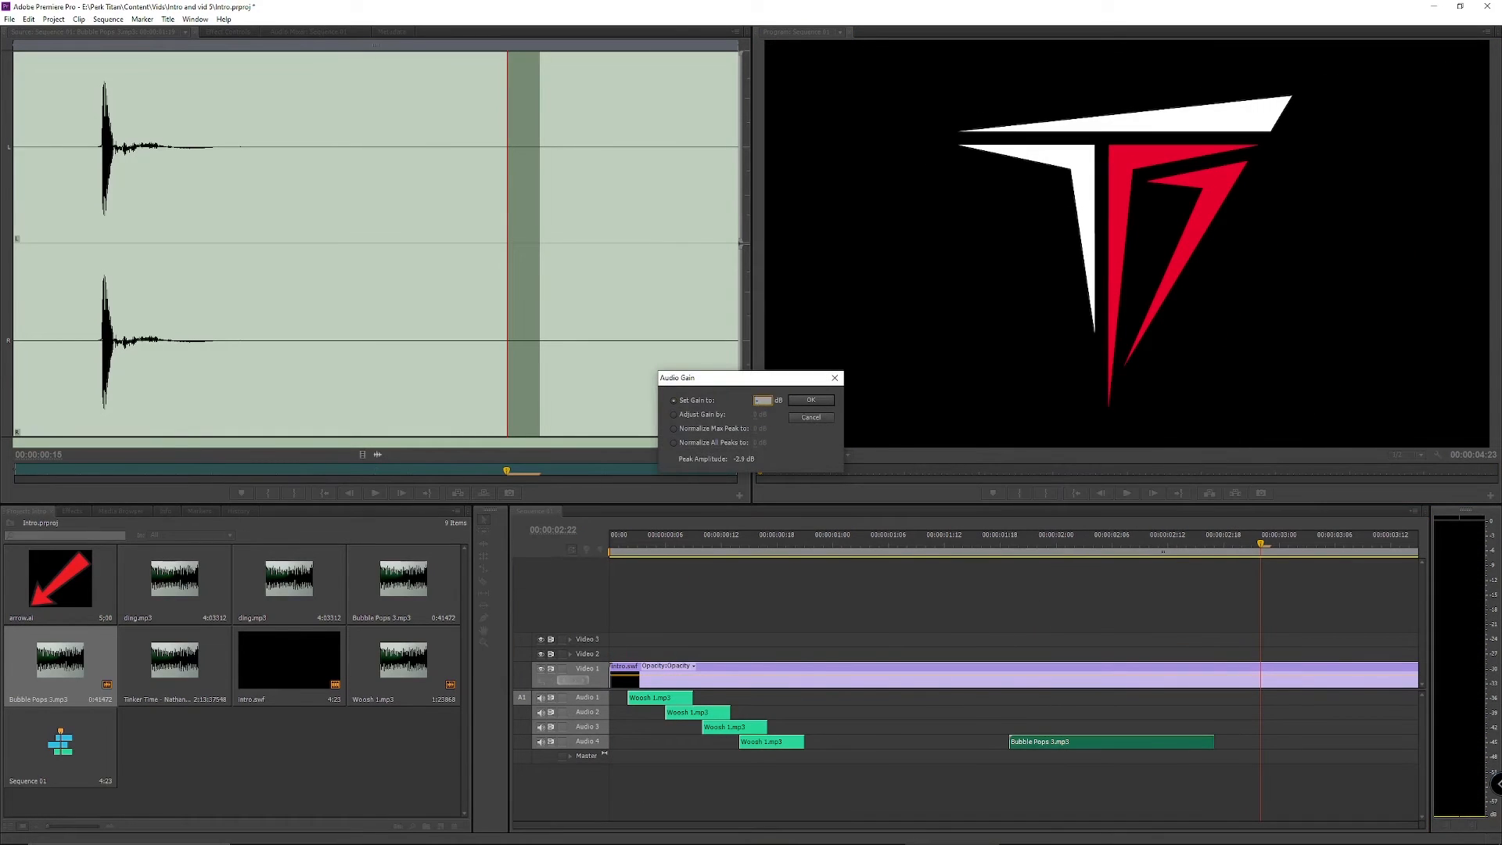
pyautogui.write('10')
pyautogui.click(806, 404)
# Step: Set the audio gain of the whoosh clips on Audio 4 and Audio 3 to -10 dB
pyautogui.rightClick(746, 743)
pyautogui.click(778, 624)
pyautogui.write('-10')
pyautogui.click(806, 403)
pyautogui.rightClick(718, 730)
pyautogui.click(755, 611)
pyautogui.write('-10')
pyautogui.press('Return')
# Step: Set the audio gain of the whoosh clip on Audio 2 to -10 dB
pyautogui.rightClick(669, 712)
pyautogui.click(713, 595)
pyautogui.click(757, 401)
pyautogui.write('-10')
pyautogui.press('Return')
# Step: Review the Audio Gain settings of the whoosh clips on Audio 1 and Audio 2
pyautogui.click(646, 729)
pyautogui.rightClick(651, 699)
pyautogui.click(716, 581)
pyautogui.press('Return')
pyautogui.rightClick(683, 709)
pyautogui.click(728, 590)
pyautogui.press('Return')
pyautogui.rightClick(649, 698)
pyautogui.click(729, 580)
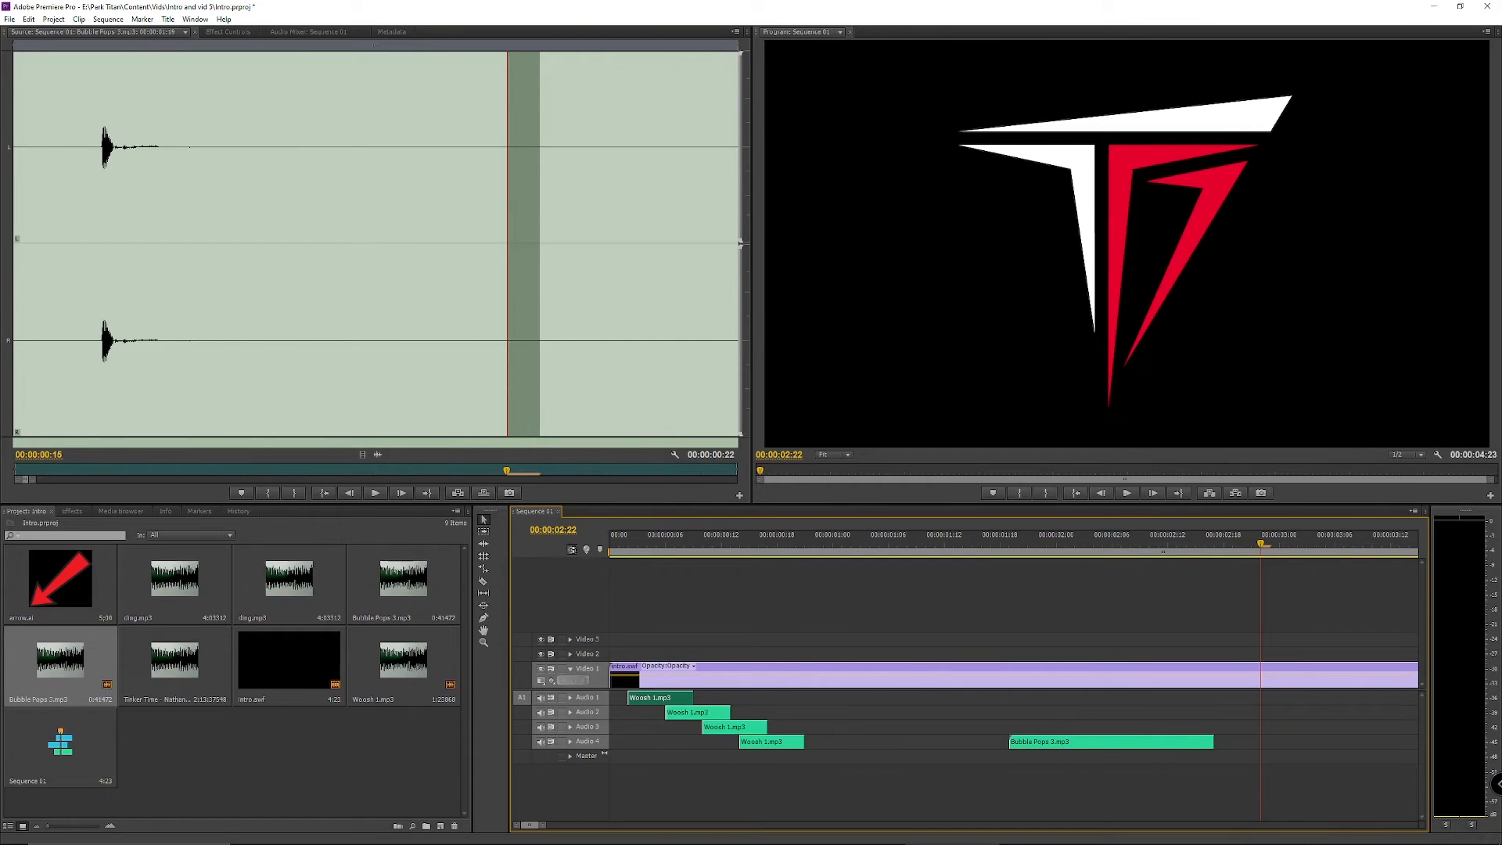